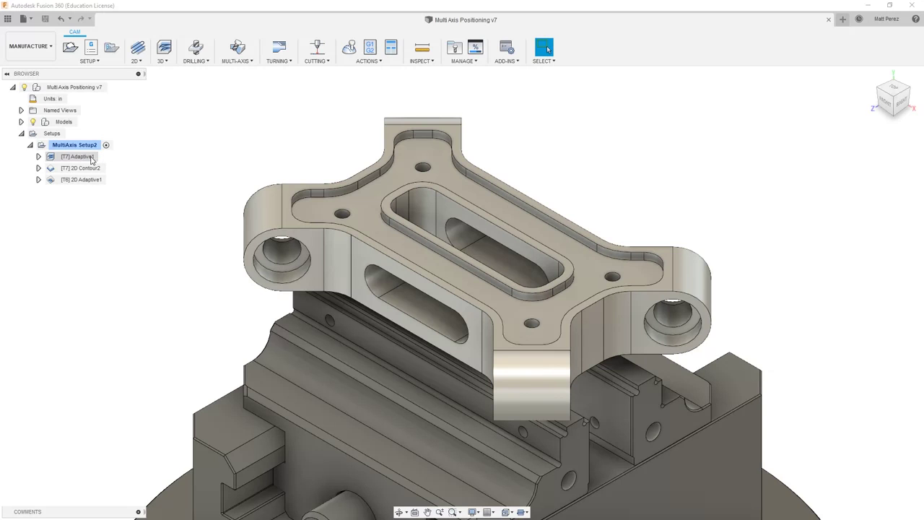
# Step: Preview the Adaptive1, 2D Contour2 and 2D Adaptive1 toolpaths on the part, then clear them
pyautogui.click(91, 159)
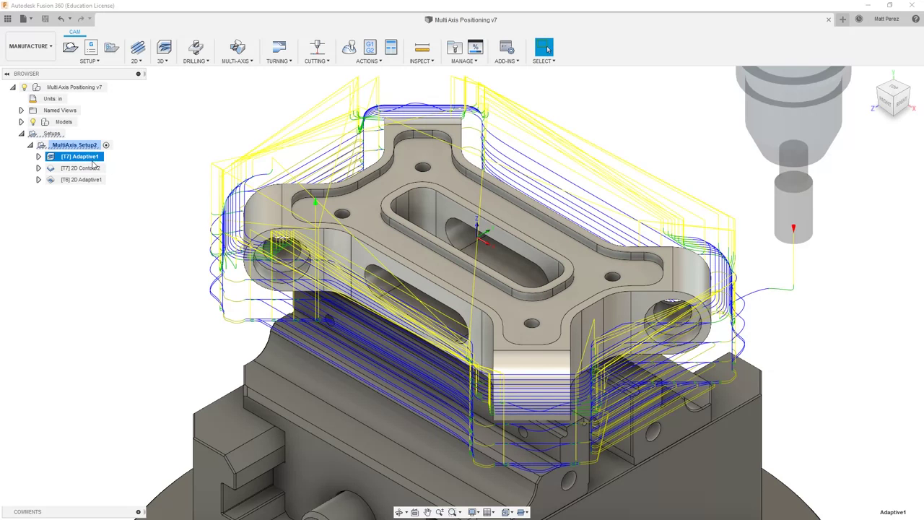
pyautogui.click(95, 168)
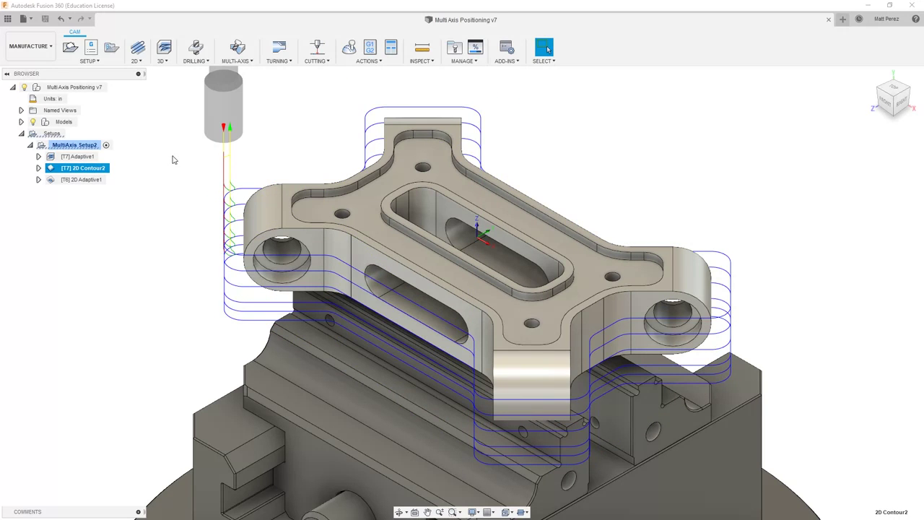
pyautogui.click(104, 180)
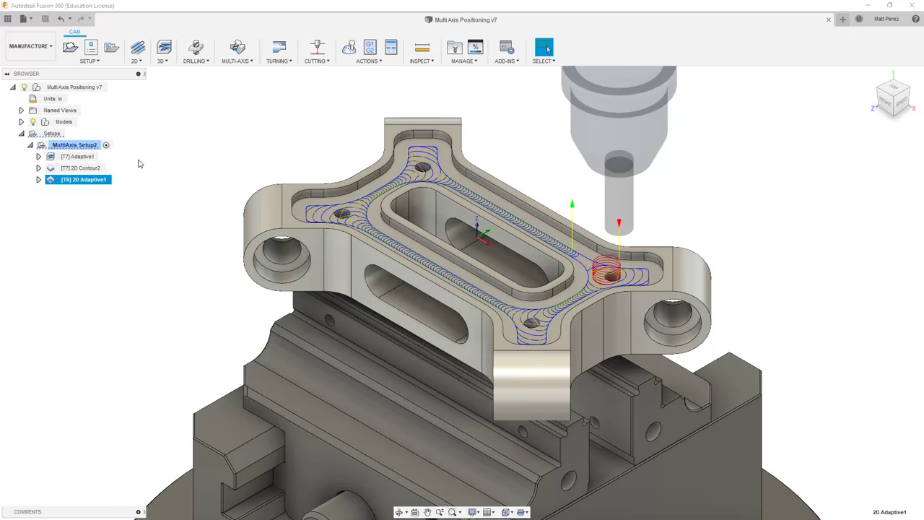
pyautogui.click(172, 161)
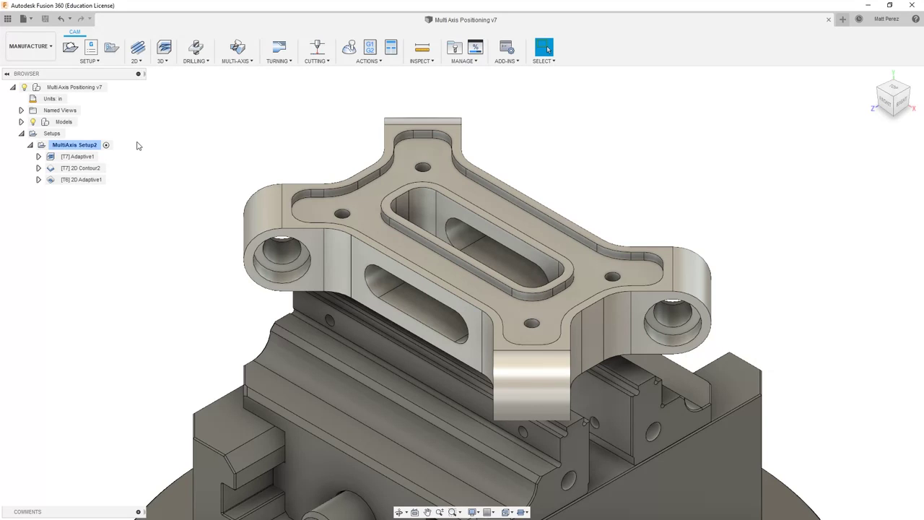
# Step: Create a Drill operation using the Ø1/4" 90° spot drill from the CADCAM Multi Axis library
pyautogui.click(196, 50)
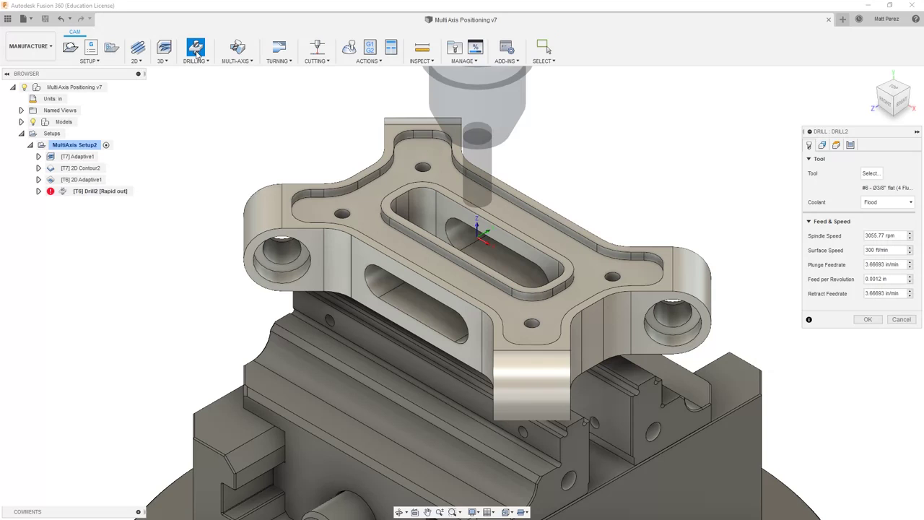
pyautogui.click(870, 172)
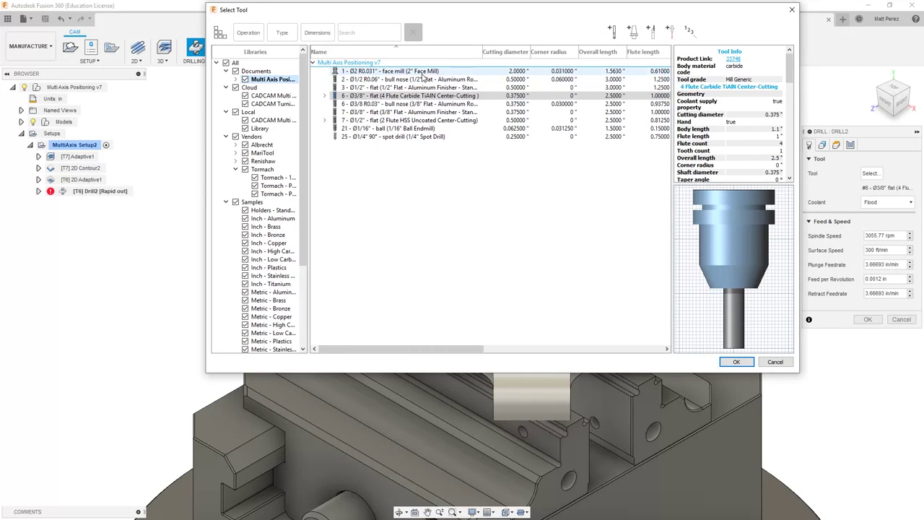
pyautogui.click(268, 96)
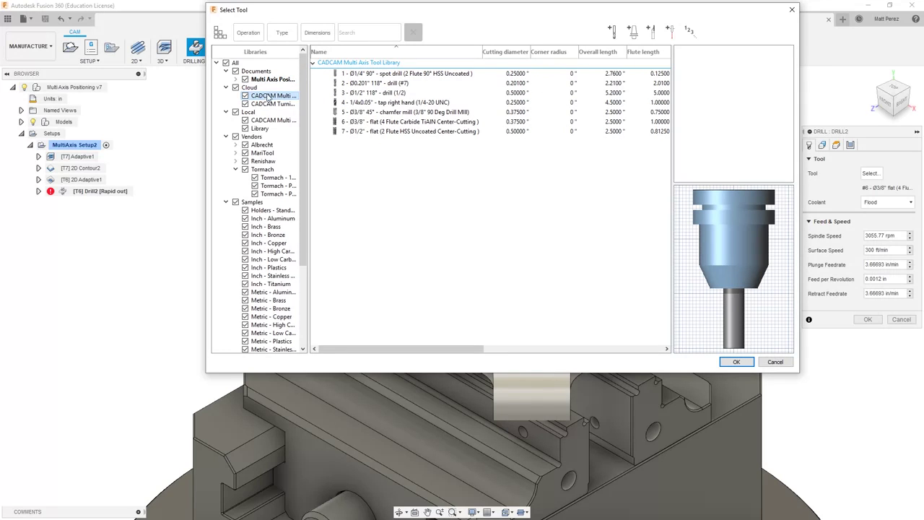
pyautogui.click(365, 75)
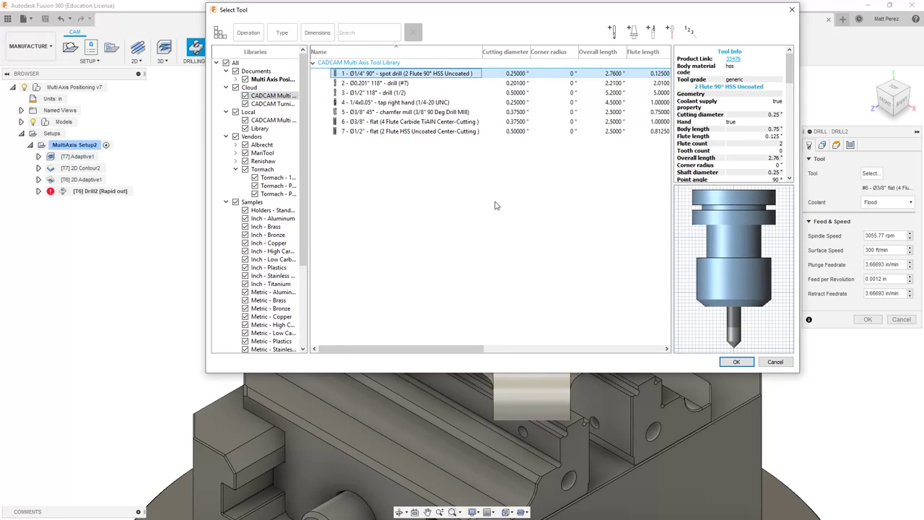
pyautogui.click(730, 362)
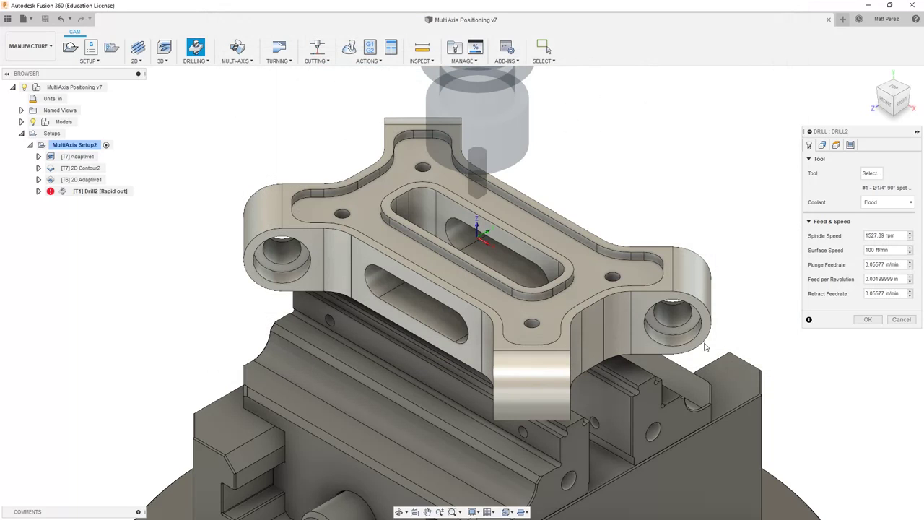
pyautogui.click(823, 145)
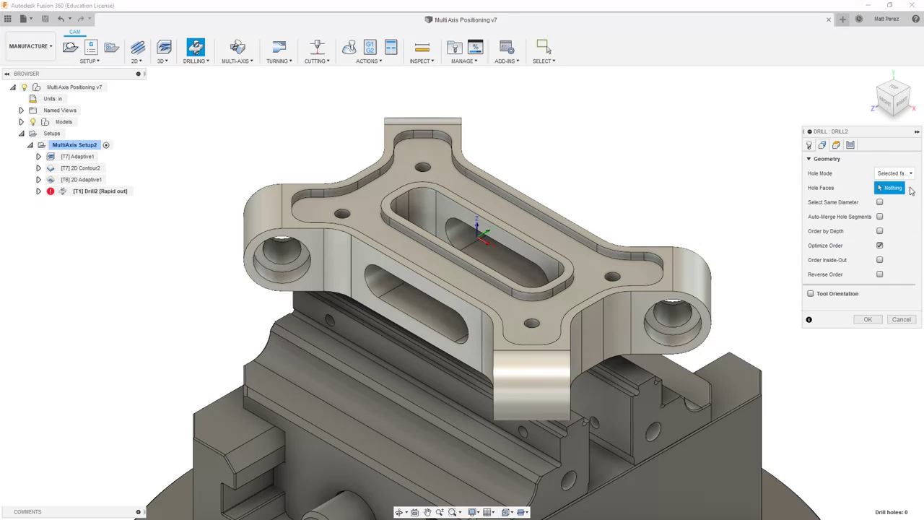
# Step: Target the holes by a 0.2–0.4 in diameter range, leaving tool orientation off
pyautogui.click(908, 174)
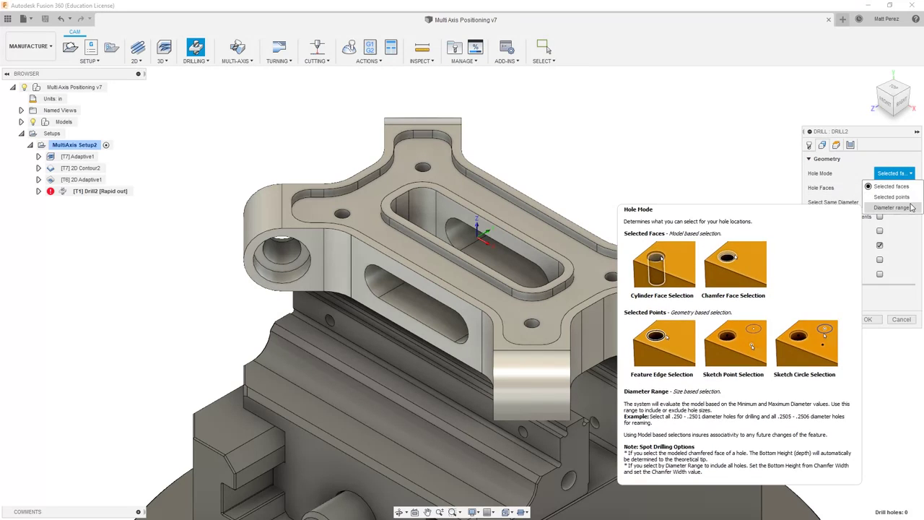
pyautogui.click(909, 207)
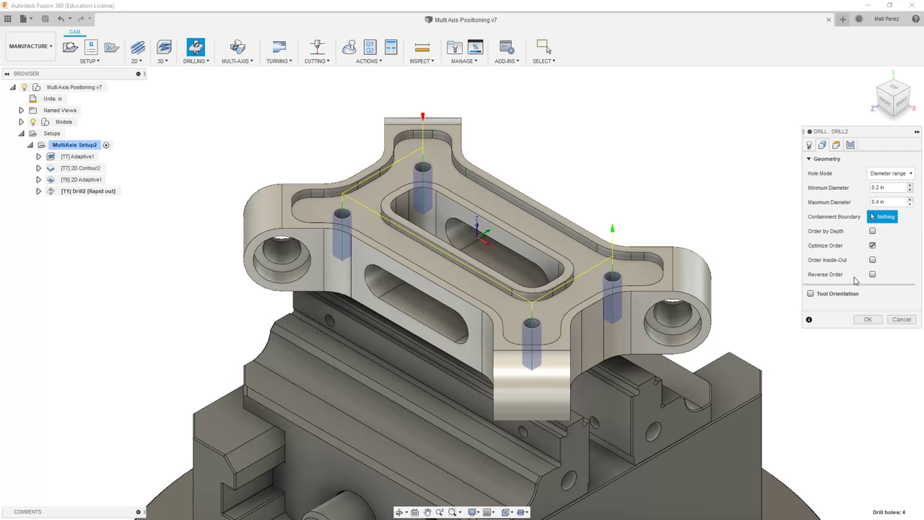
pyautogui.click(810, 294)
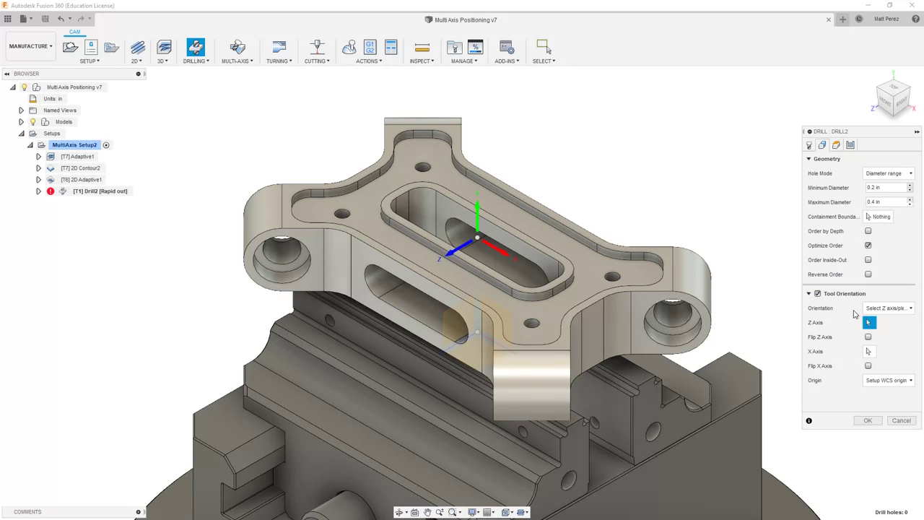
pyautogui.click(820, 296)
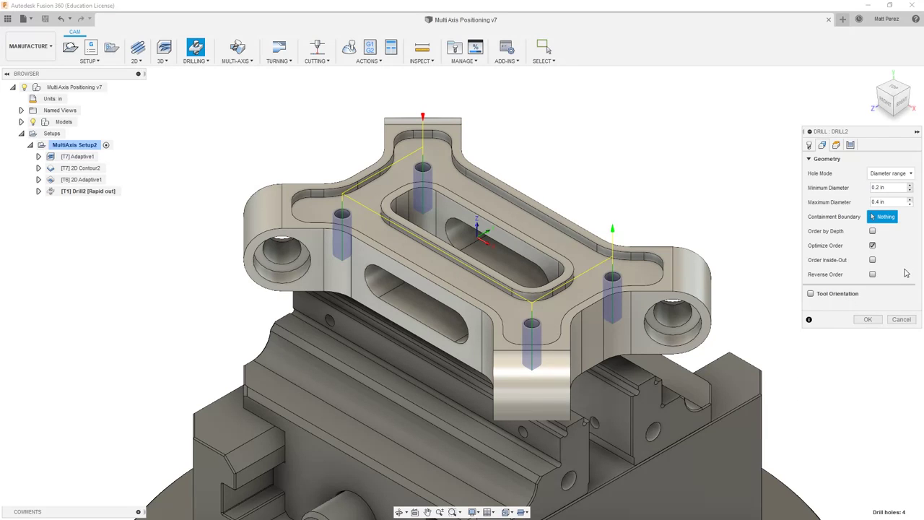
# Step: Measure Drill2's bottom height from the hole top with a -.1 in offset
pyautogui.click(836, 144)
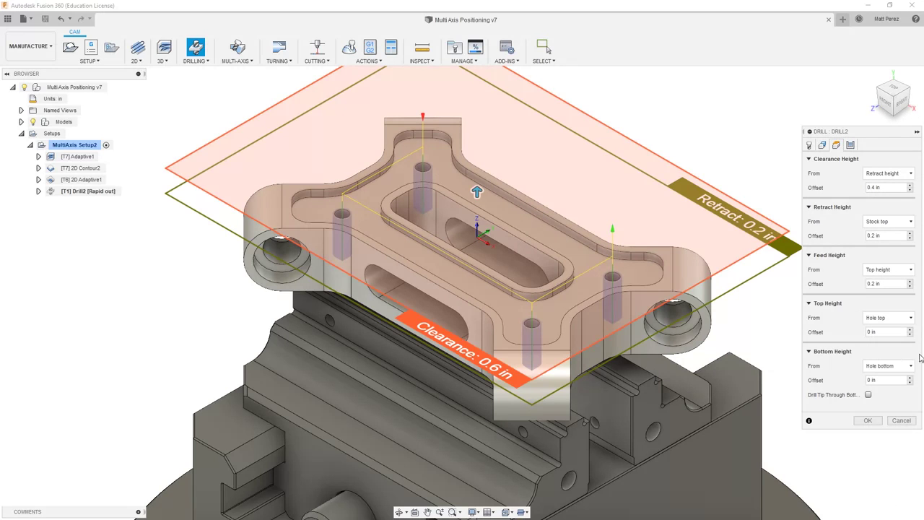
pyautogui.moveTo(888, 366)
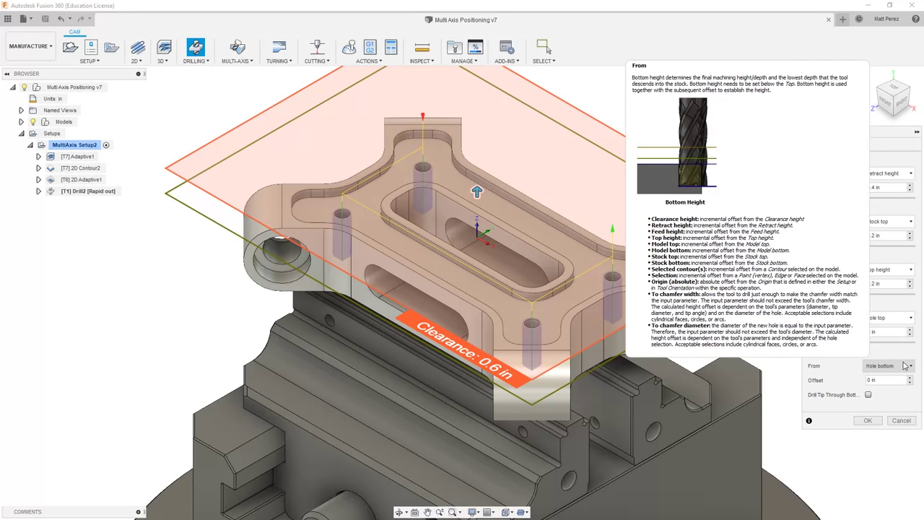
pyautogui.click(904, 366)
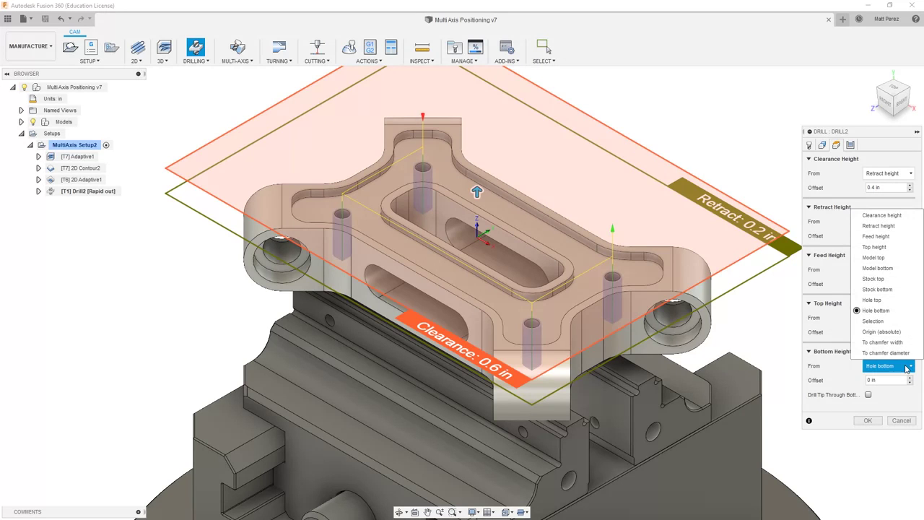
pyautogui.click(897, 301)
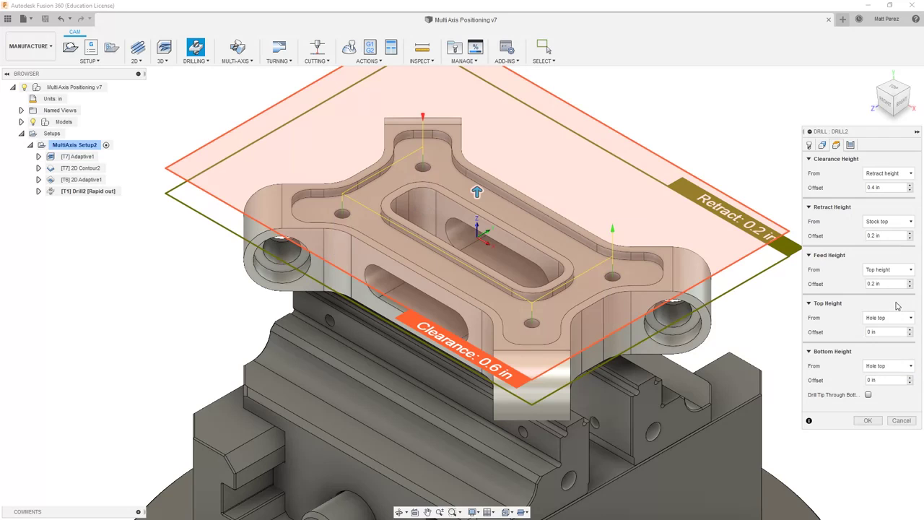
pyautogui.doubleClick(872, 380)
pyautogui.write('-.')
pyautogui.write('1')
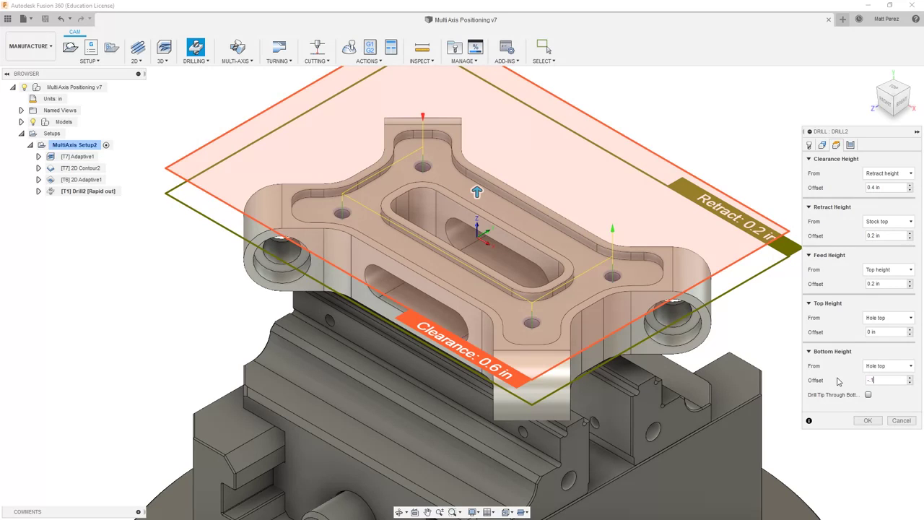
pyautogui.click(874, 420)
# Step: Confirm Drill2 with its rapid-out cycle and select MultiAxis Setup2
pyautogui.click(851, 145)
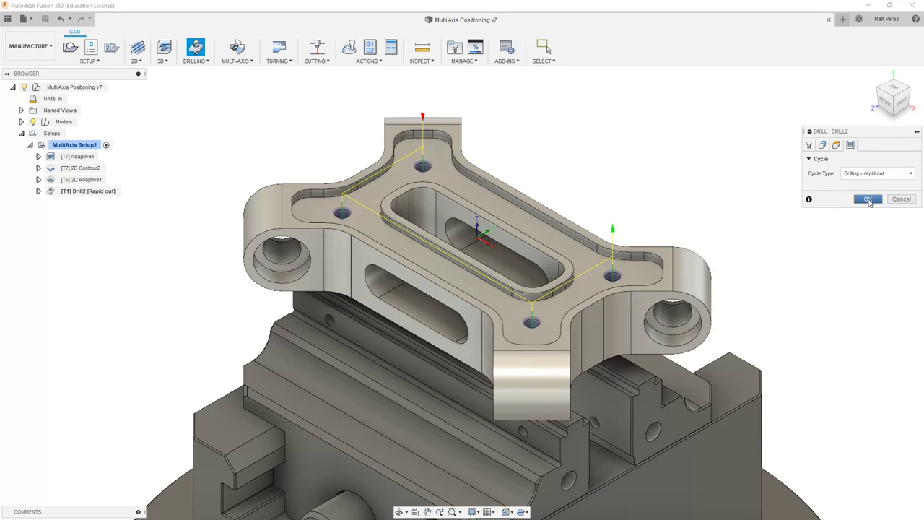
pyautogui.click(869, 199)
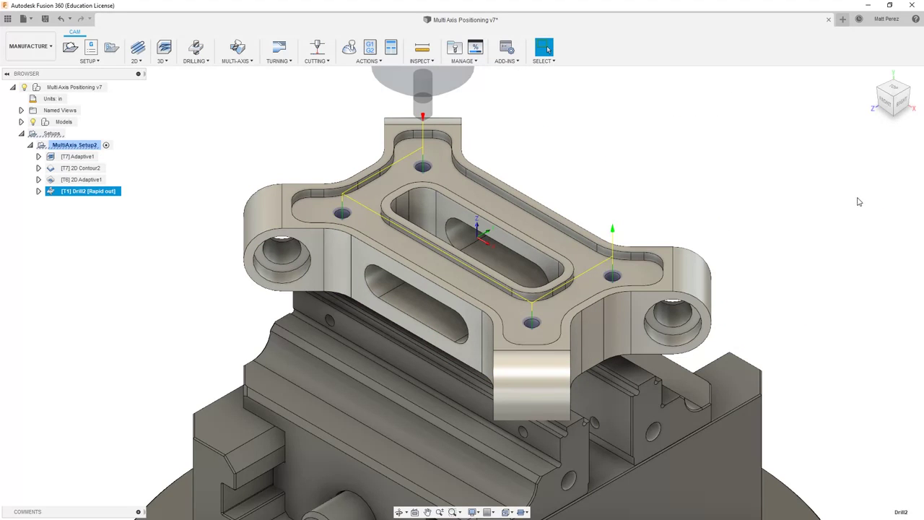
pyautogui.click(70, 145)
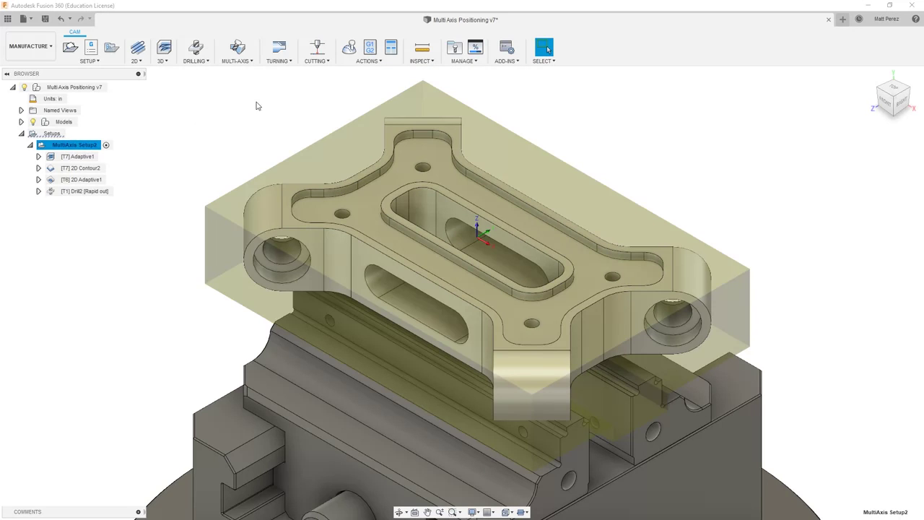
pyautogui.click(344, 49)
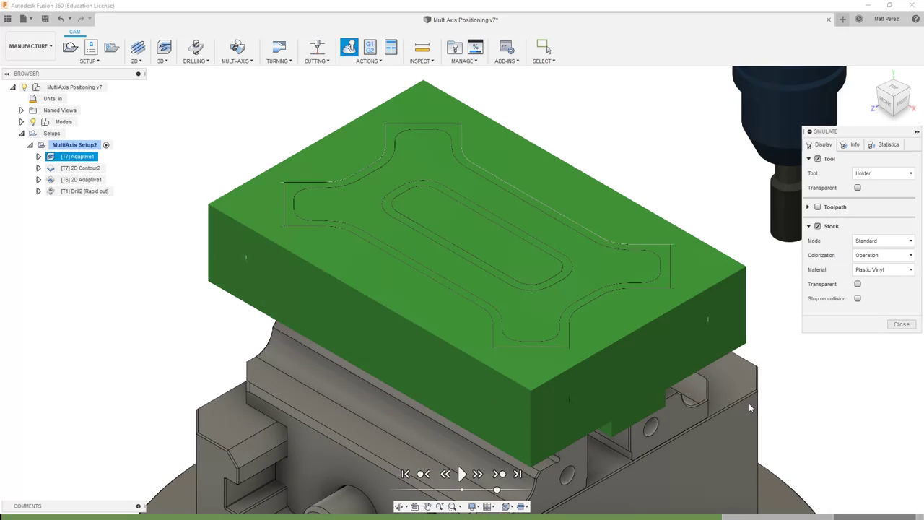
pyautogui.click(499, 473)
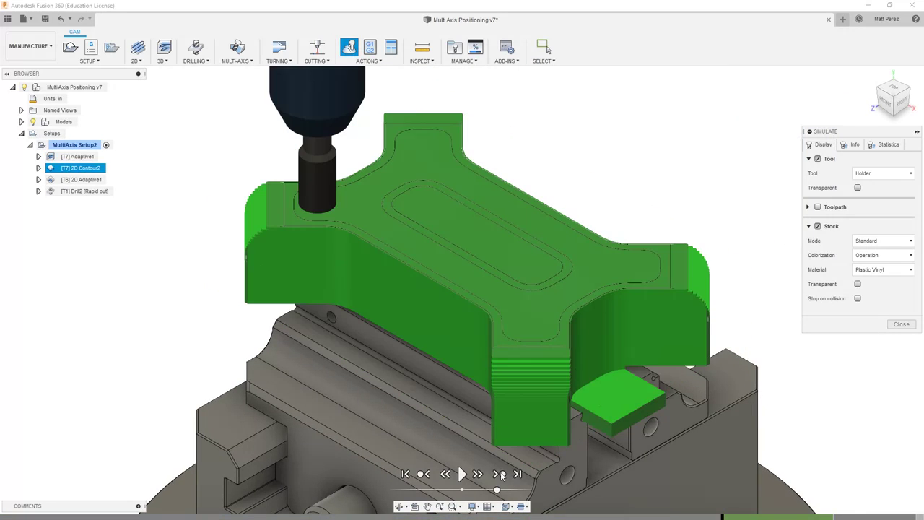
pyautogui.click(500, 474)
pyautogui.click(500, 473)
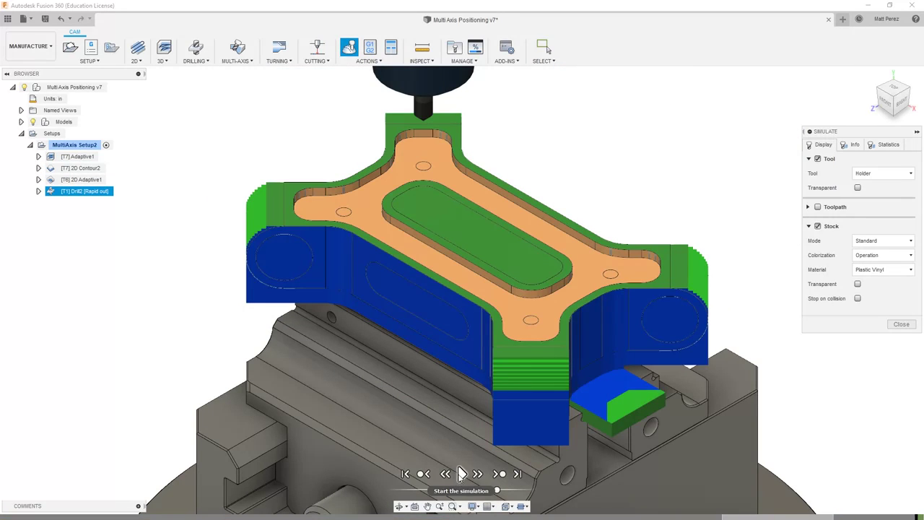
pyautogui.click(461, 474)
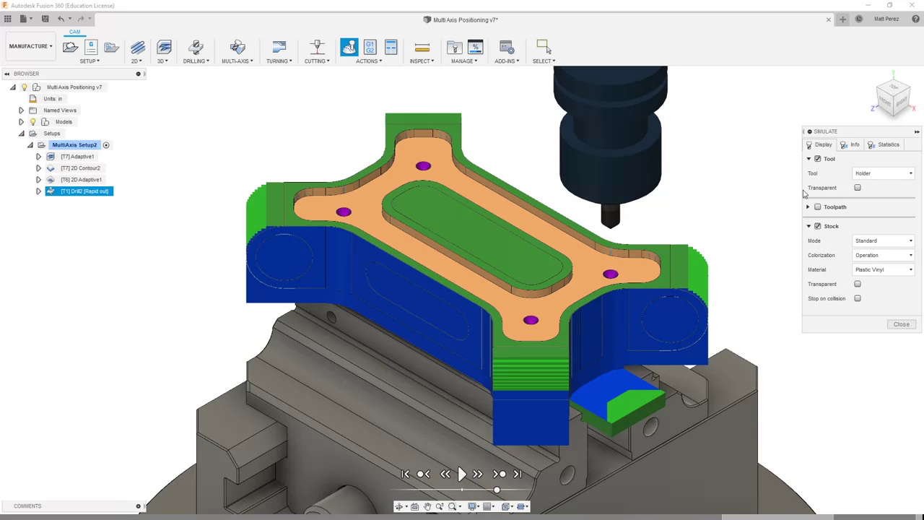
pyautogui.click(903, 327)
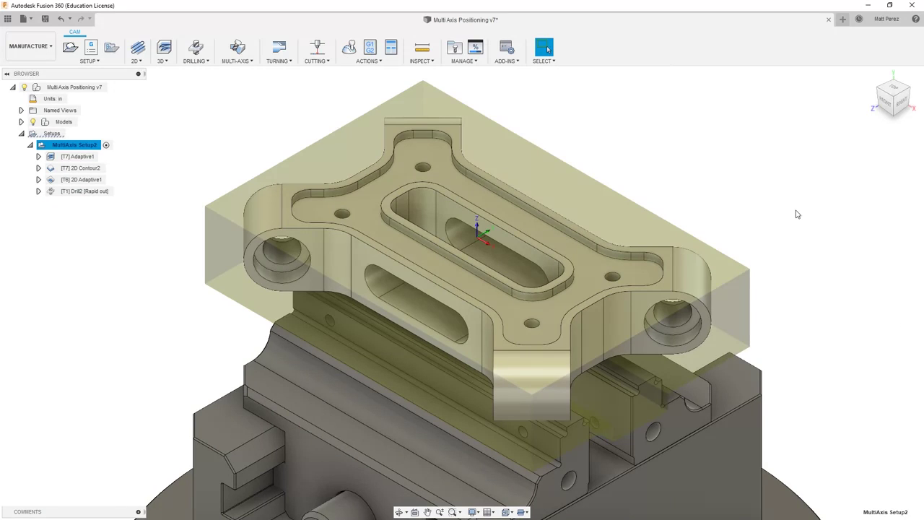
pyautogui.click(764, 186)
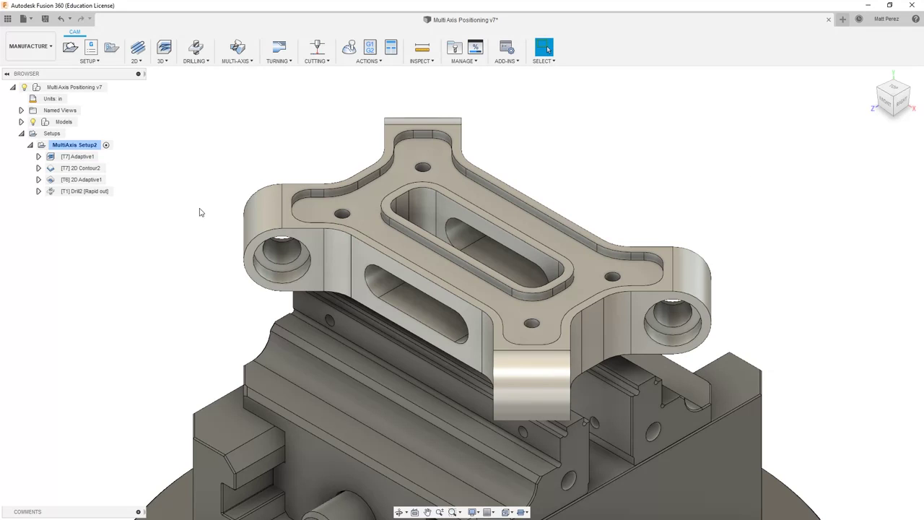
pyautogui.rightClick(87, 192)
# Step: Duplicate Drill2 and start editing the copy, Drill2 (2)
pyautogui.click(120, 392)
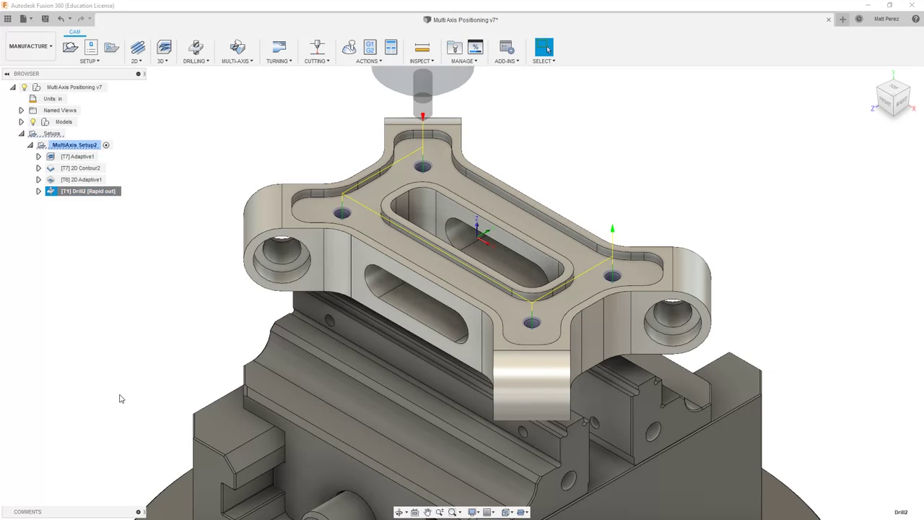
pyautogui.click(89, 205)
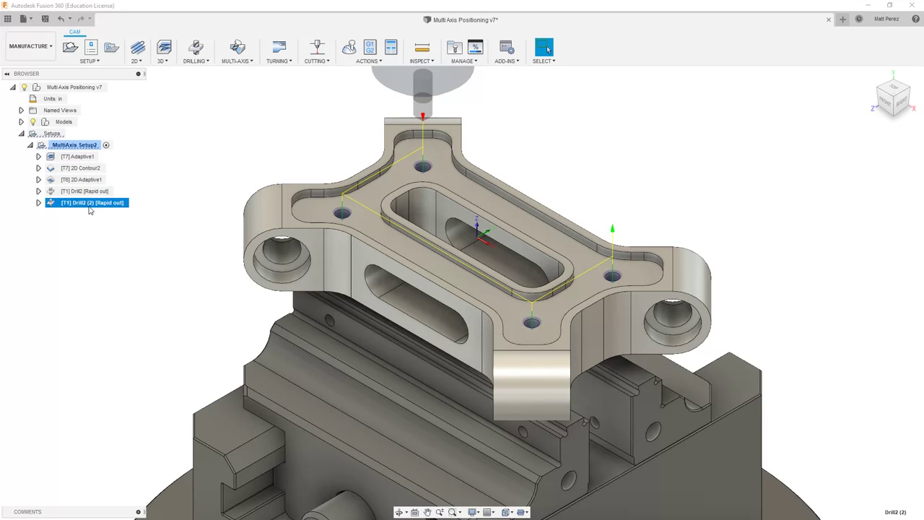
pyautogui.rightClick(89, 205)
pyautogui.click(109, 210)
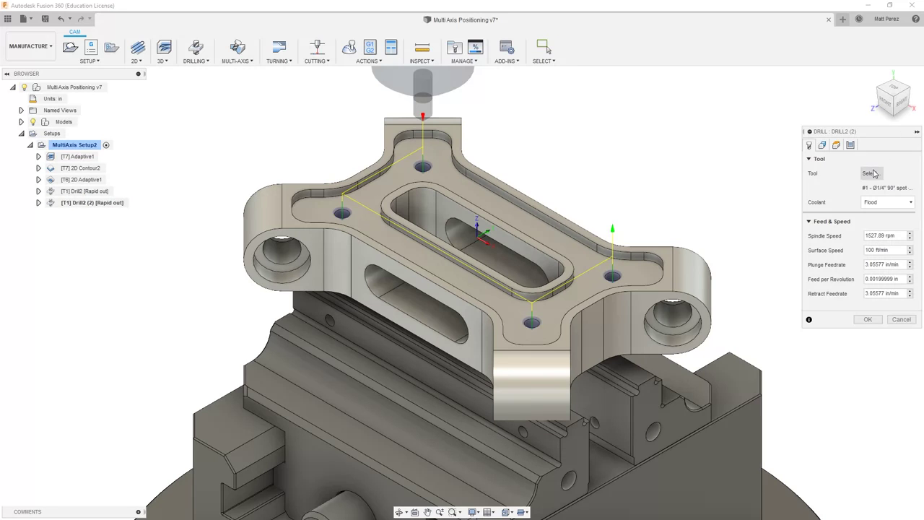
# Step: Switch Drill2 (2) to the Ø0.201" #7 drill from the CADCAM Multi Axis library
pyautogui.click(870, 173)
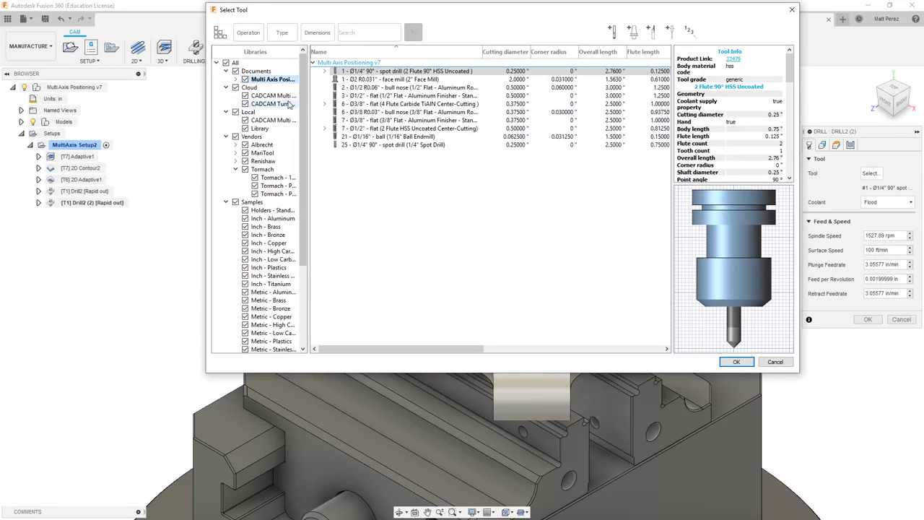
pyautogui.click(287, 97)
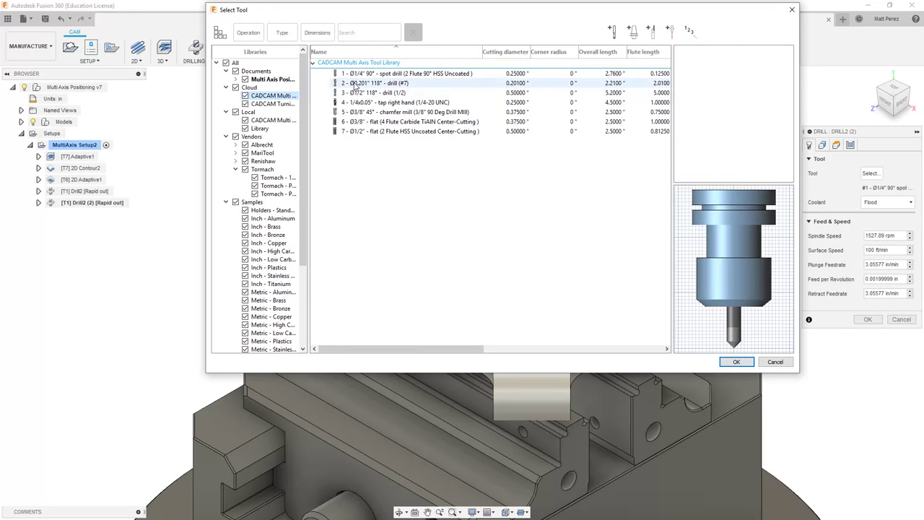
pyautogui.click(357, 83)
pyautogui.click(736, 361)
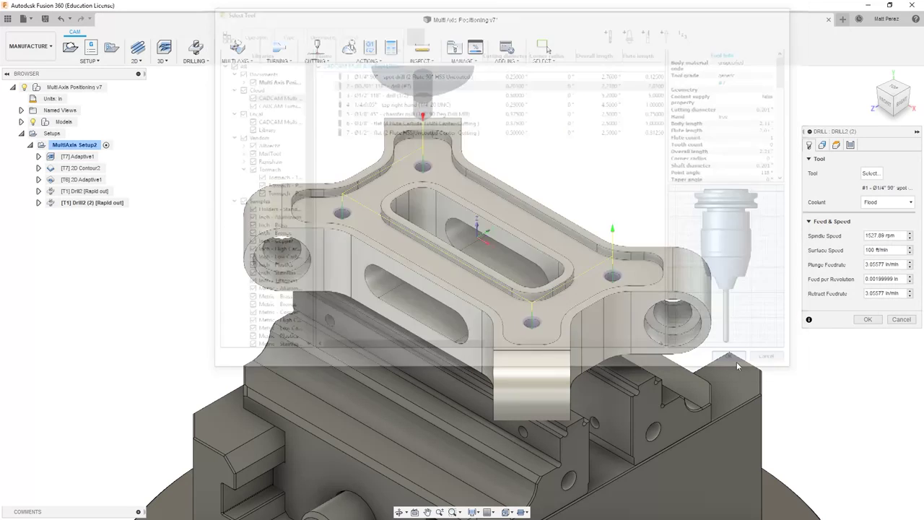
pyautogui.click(825, 144)
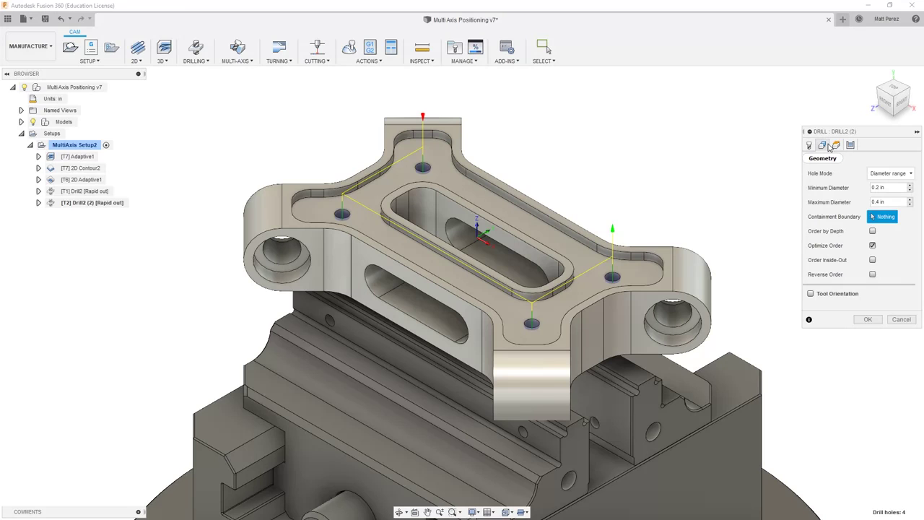
pyautogui.click(839, 147)
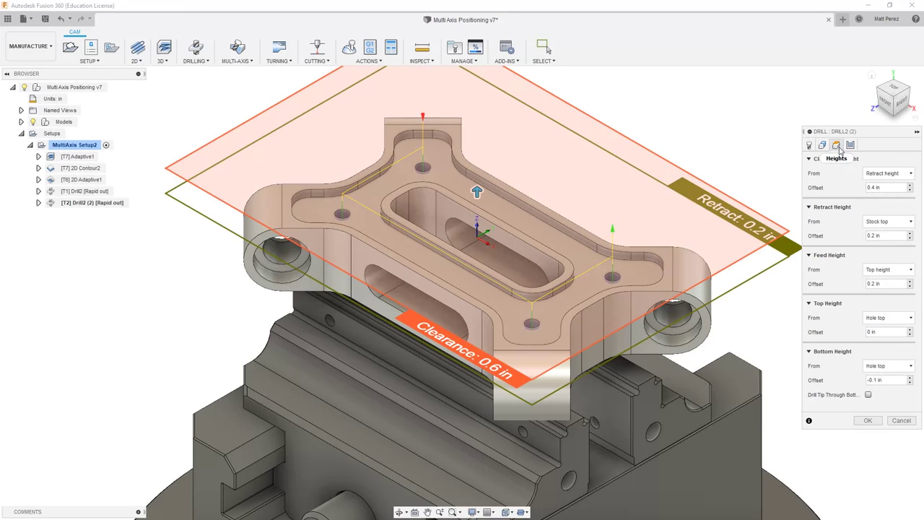
# Step: Measure Drill2 (2) bottom height from the hole bottom with a -.25 in offset, checked in Right view
pyautogui.click(889, 368)
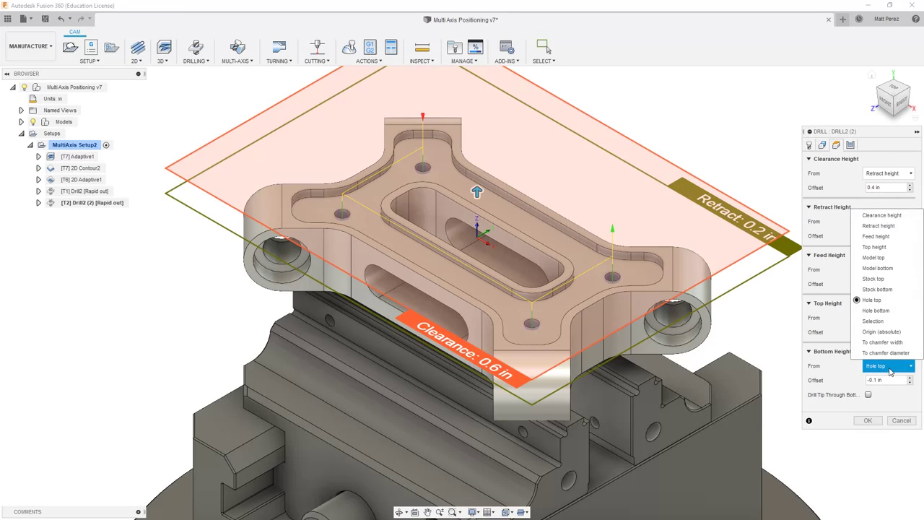
pyautogui.click(891, 311)
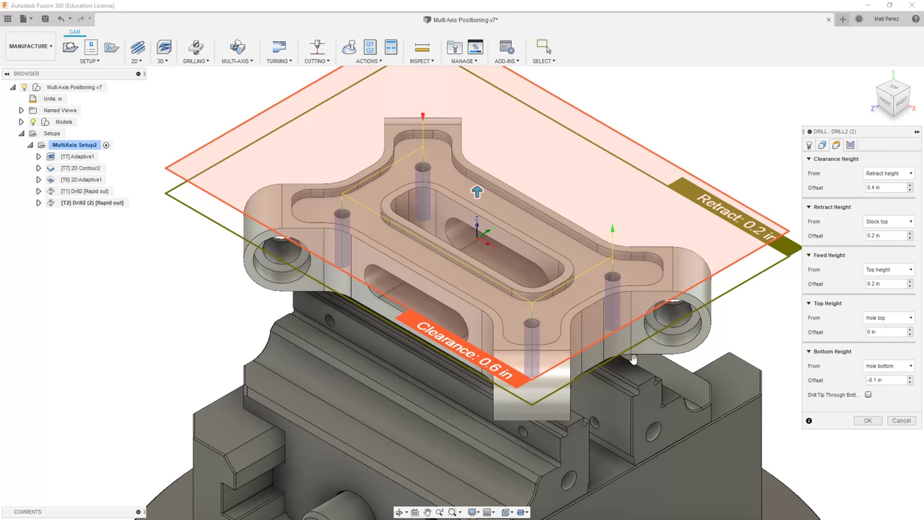
pyautogui.keyDown('shift'); pyautogui.moveTo(632, 359); pyautogui.dragTo(630, 325, button='middle'); pyautogui.keyUp('shift')
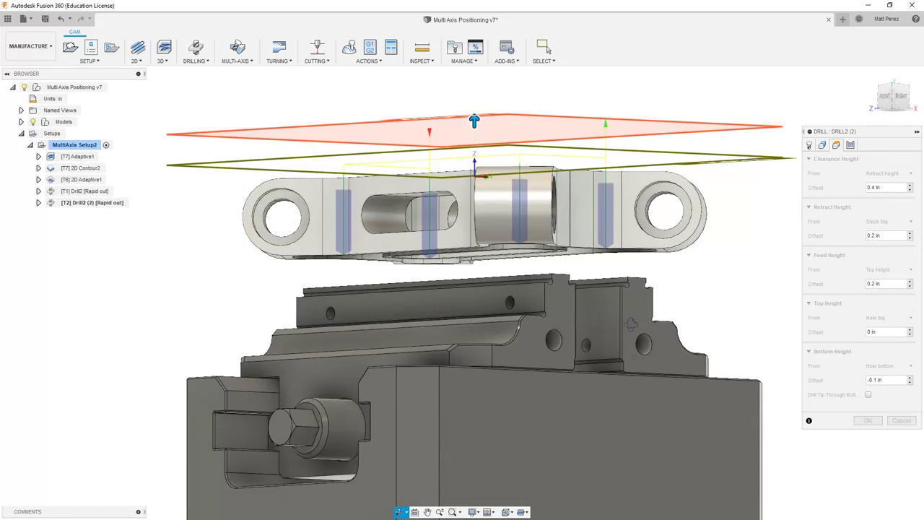
pyautogui.scroll(3, 603, 235)
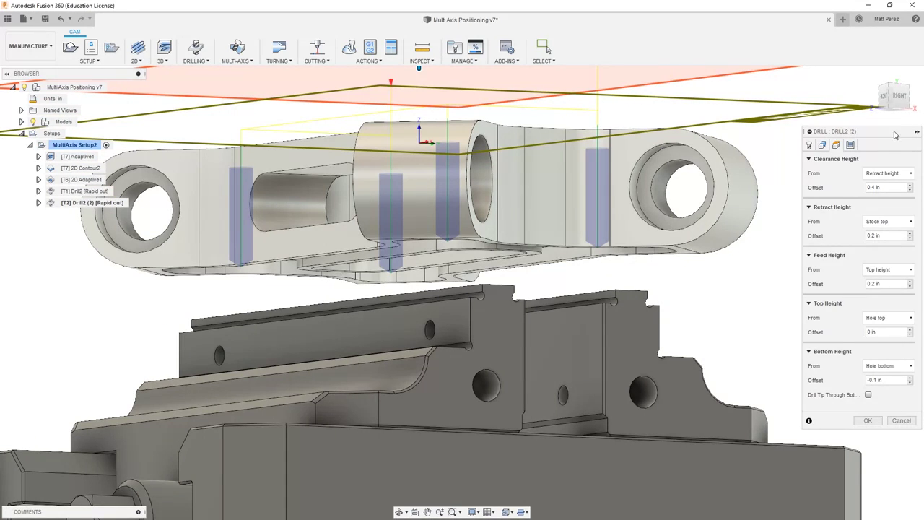
pyautogui.click(898, 97)
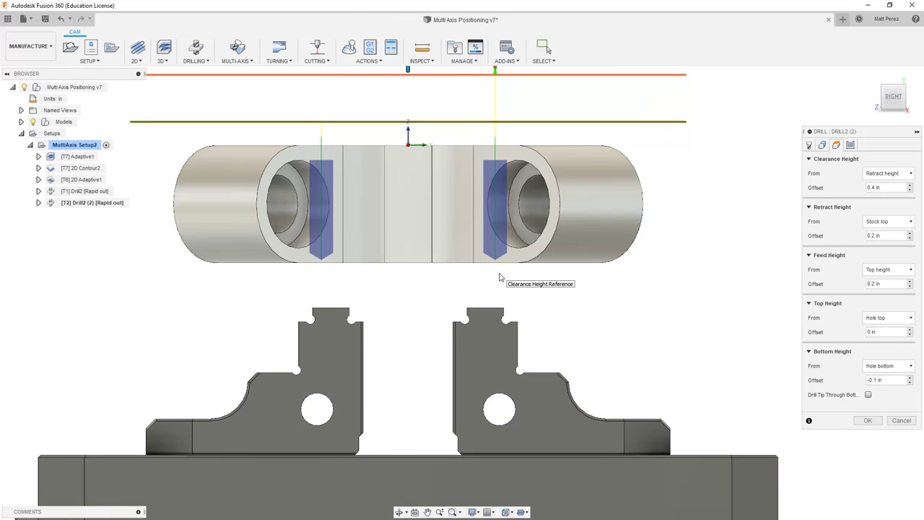
pyautogui.click(872, 379)
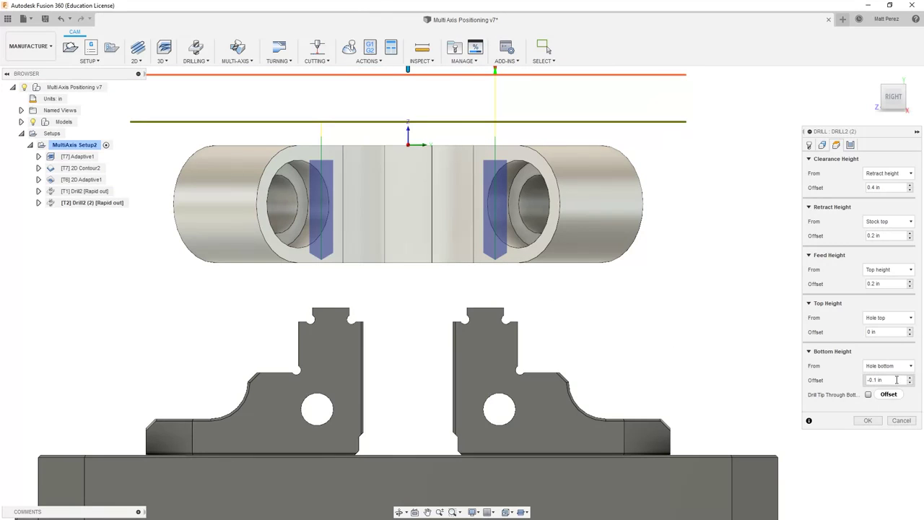
pyautogui.moveTo(872, 379); pyautogui.dragTo(850, 381)
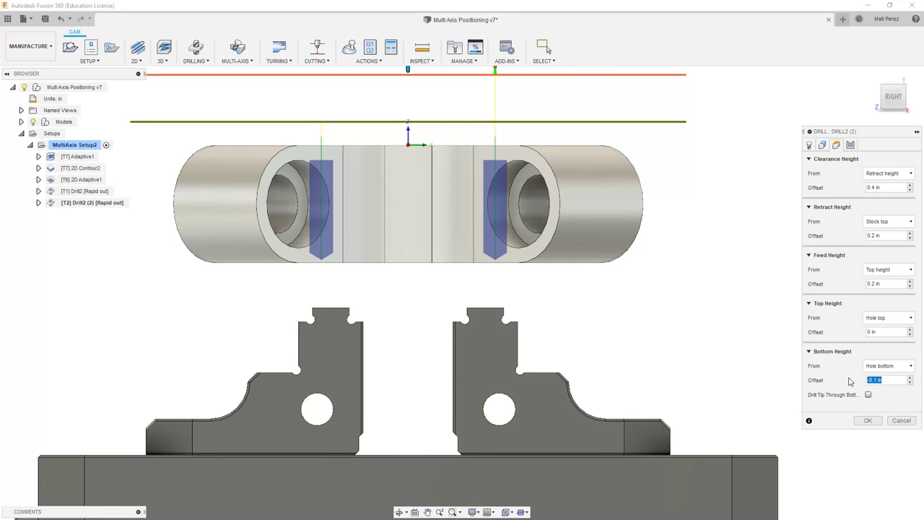
pyautogui.write('-.25')
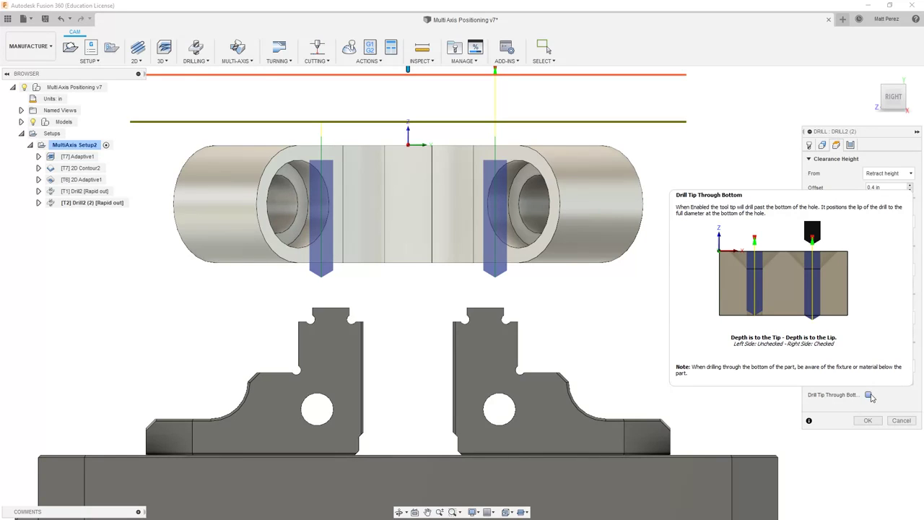
pyautogui.click(851, 145)
# Step: Set the cycle to Chip breaking - partial retract, confirm, and return to the home view
pyautogui.click(870, 174)
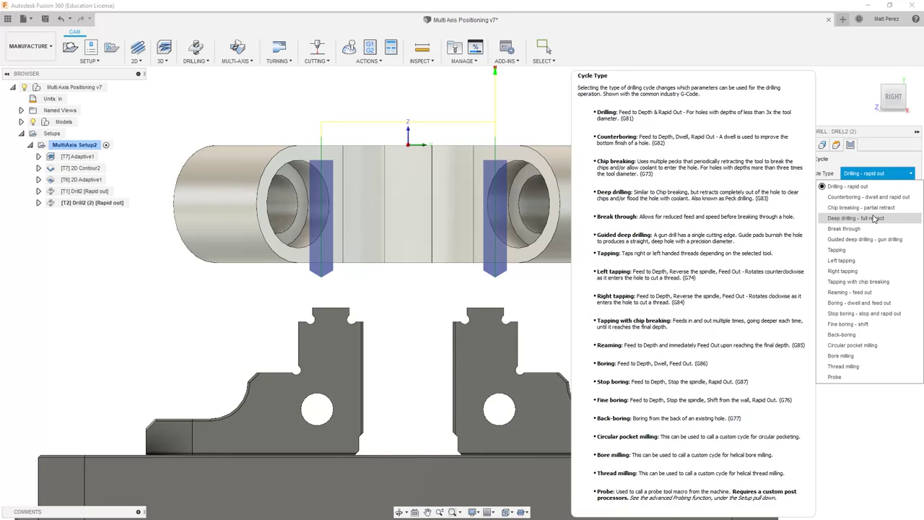
pyautogui.click(873, 210)
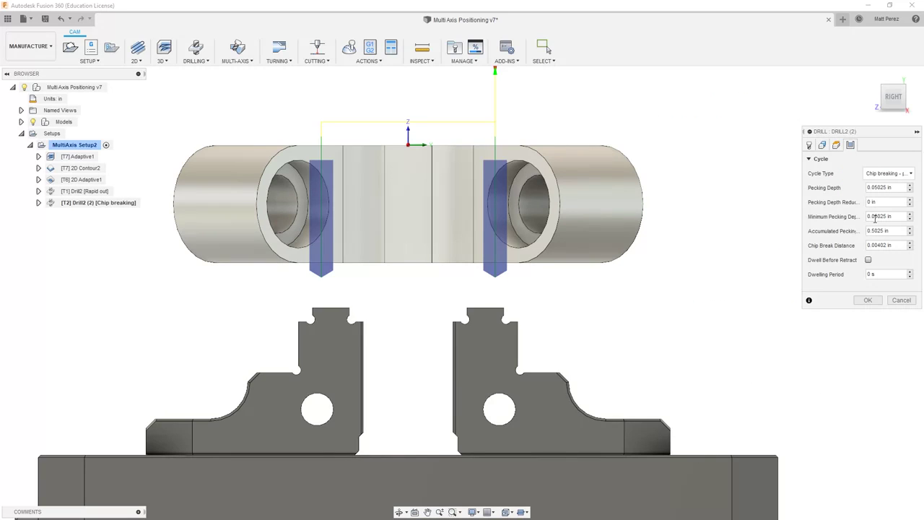
pyautogui.click(868, 300)
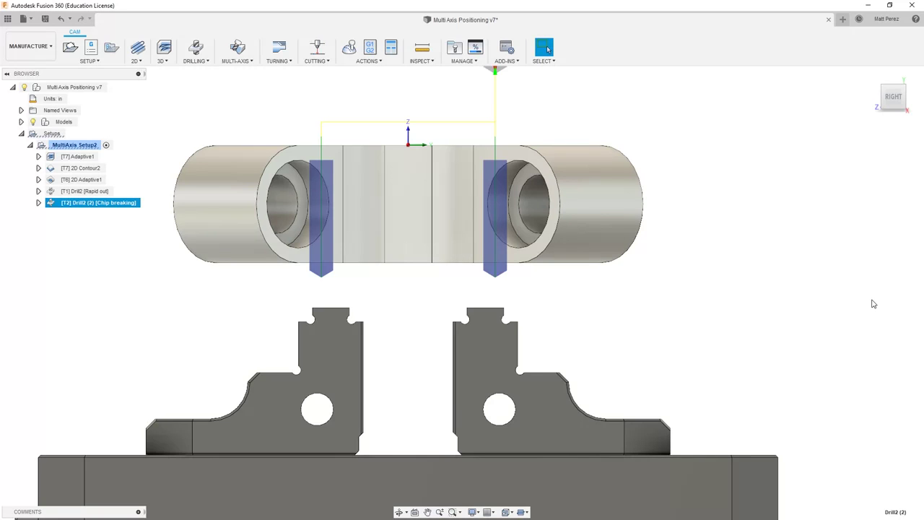
pyautogui.press('F6')
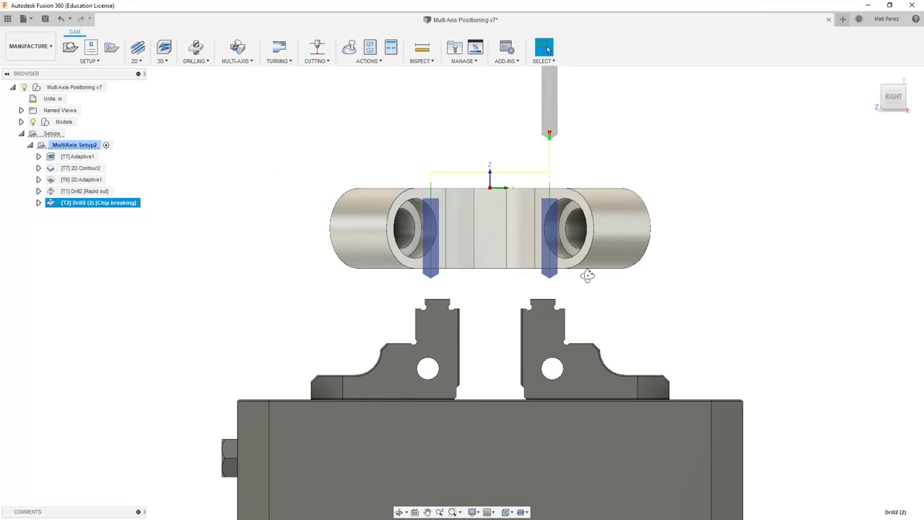
# Step: Rename the first drill operation to Spot Drill and 2D Adaptive1 to Top Pocket
pyautogui.moveTo(610, 287)
pyautogui.keyDown('shift'); pyautogui.mouseDown(button='middle')
pyautogui.moveTo(683, 326)
pyautogui.moveTo(685, 280)
pyautogui.moveTo(687, 344)
pyautogui.mouseUp(button='middle'); pyautogui.keyUp('shift')
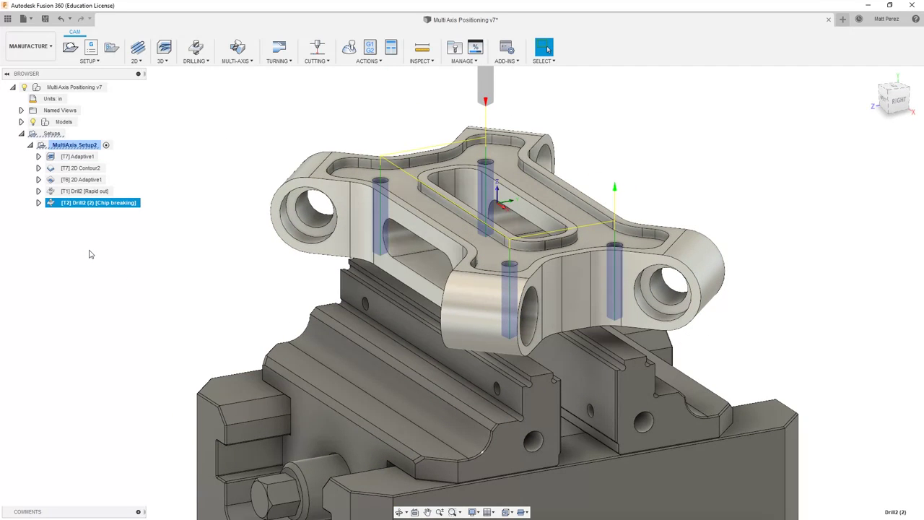
pyautogui.click(81, 194)
pyautogui.click(82, 194)
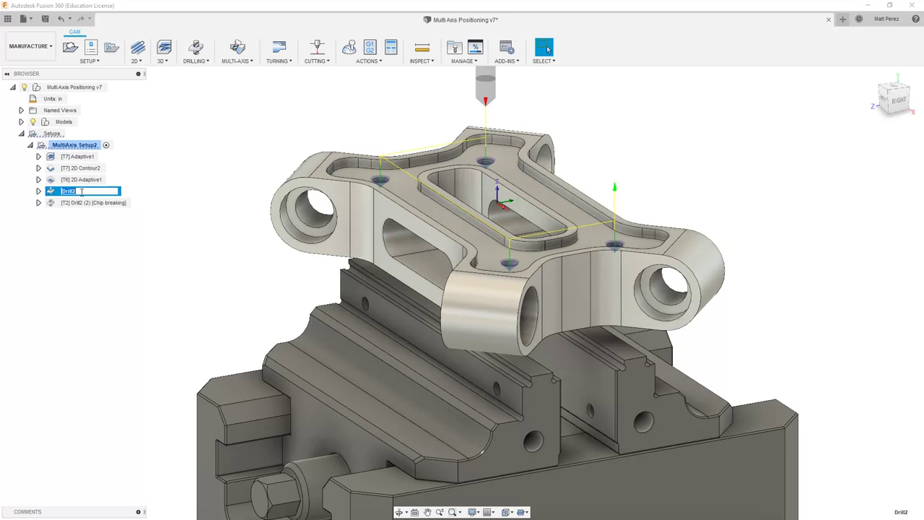
pyautogui.write('Spot')
pyautogui.write(' D')
pyautogui.press('Return')
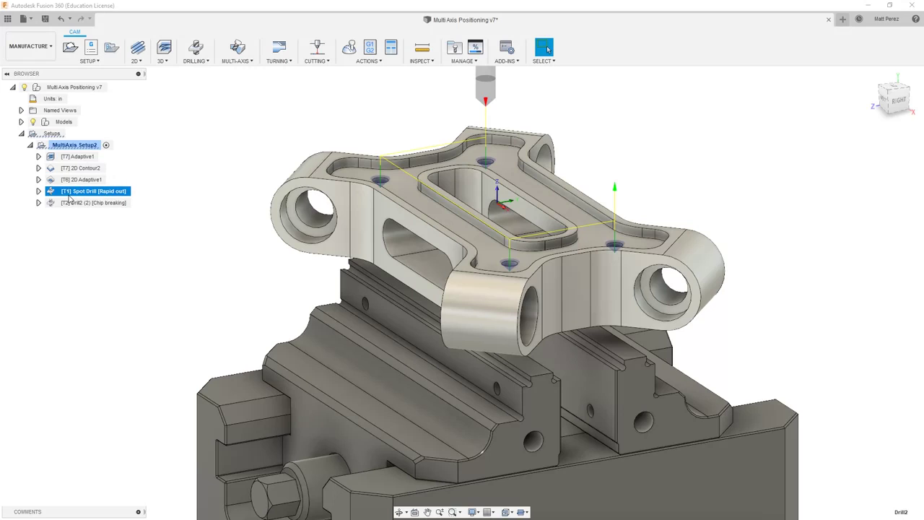
pyautogui.click(91, 179)
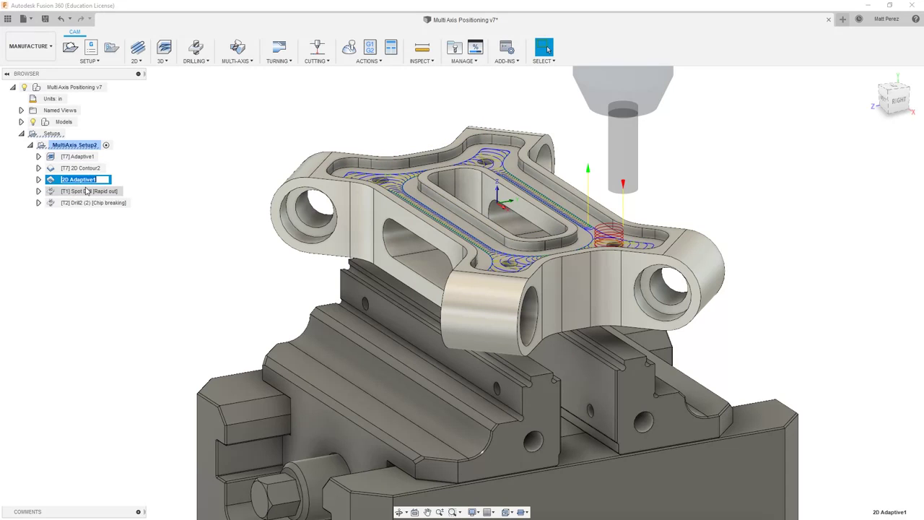
pyautogui.press('F2')
pyautogui.write('T')
pyautogui.write('et')
pyautogui.press('Return')
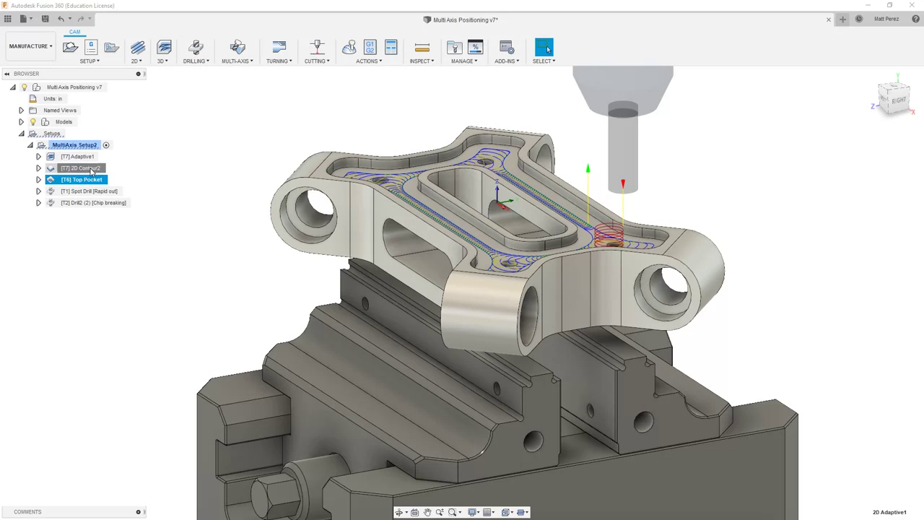
# Step: Rename 2D Contour2 to Outside Profile and Adaptive1 to Roughing
pyautogui.click(90, 167)
pyautogui.press('F2')
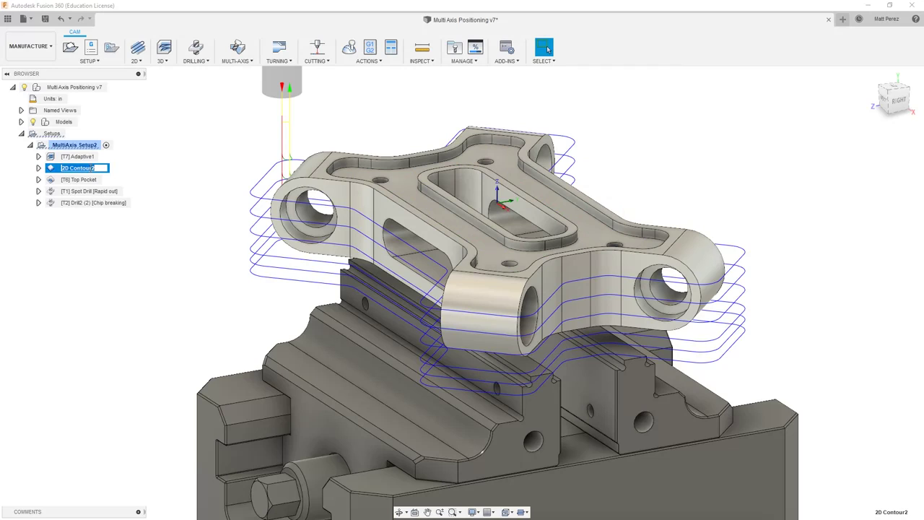
pyautogui.write('Outsie')
pyautogui.write('de Profile')
pyautogui.press('Return')
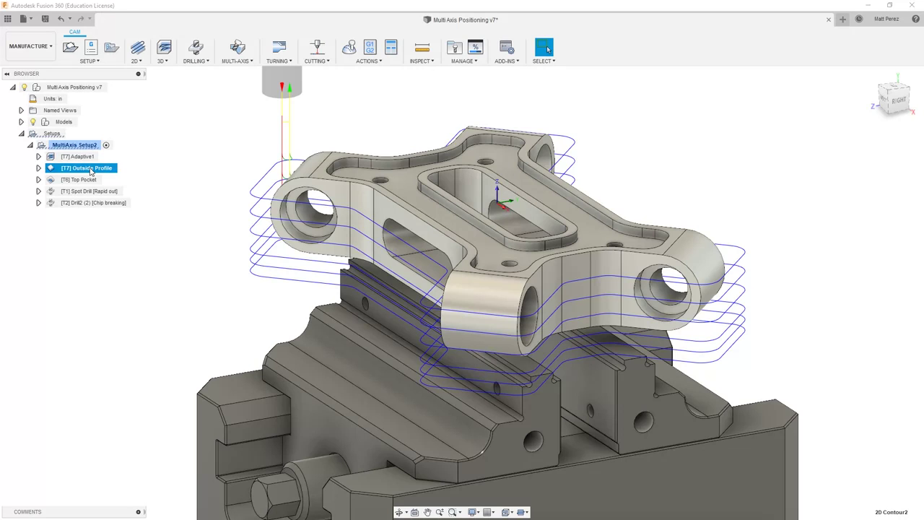
pyautogui.click(77, 156)
pyautogui.click(81, 156)
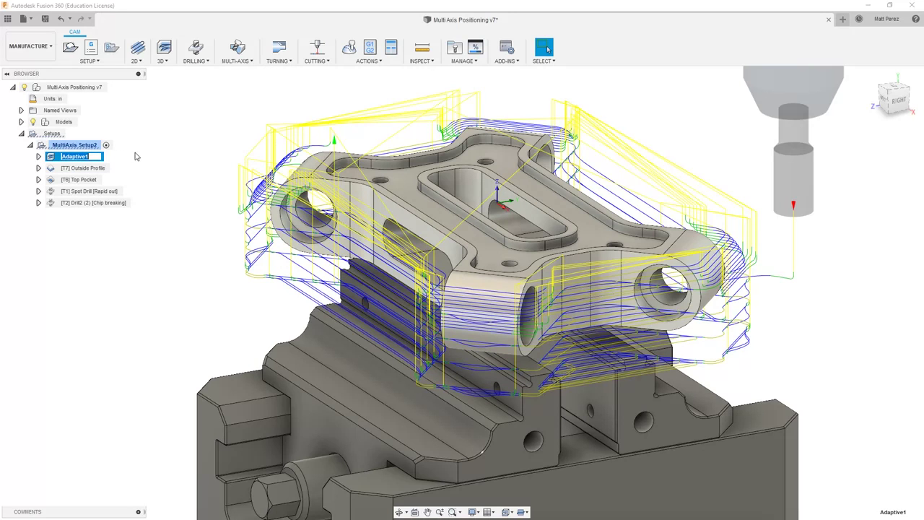
pyautogui.write('[T7] ')
pyautogui.write('Roughing')
pyautogui.press('Return')
pyautogui.click(105, 221)
# Step: Duplicate Drill2 (2) and start editing the copy, Drill2 (3)
pyautogui.rightClick(98, 207)
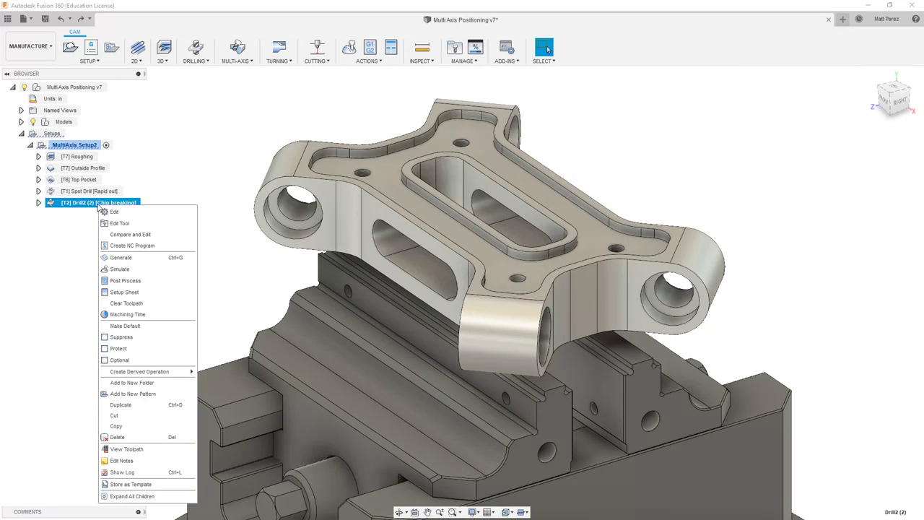
pyautogui.click(137, 405)
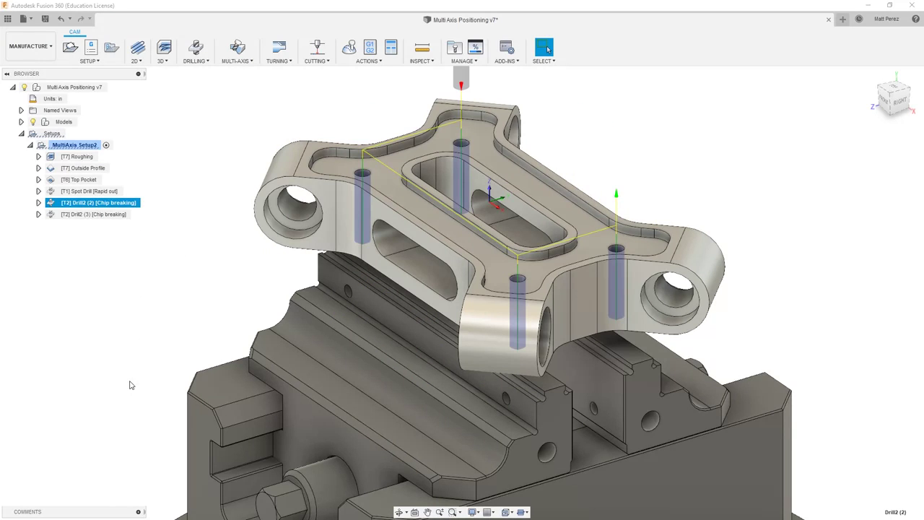
pyautogui.rightClick(93, 215)
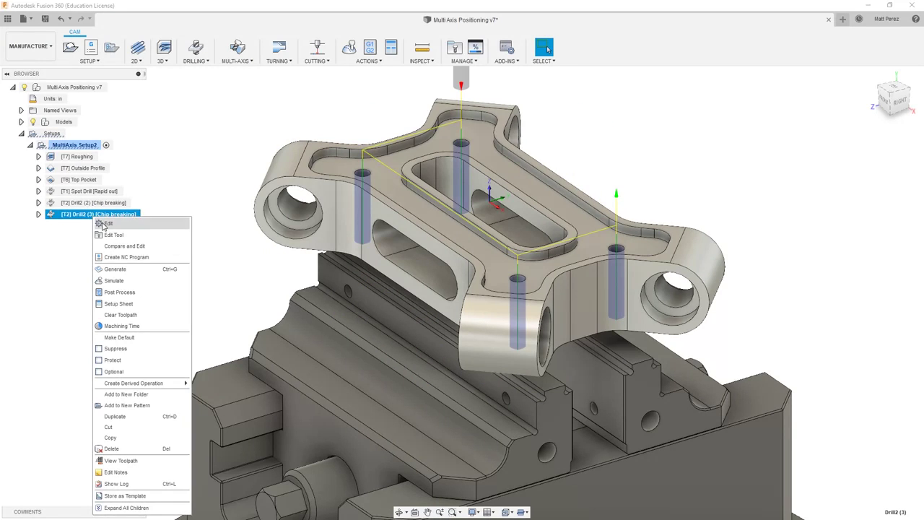
pyautogui.click(107, 224)
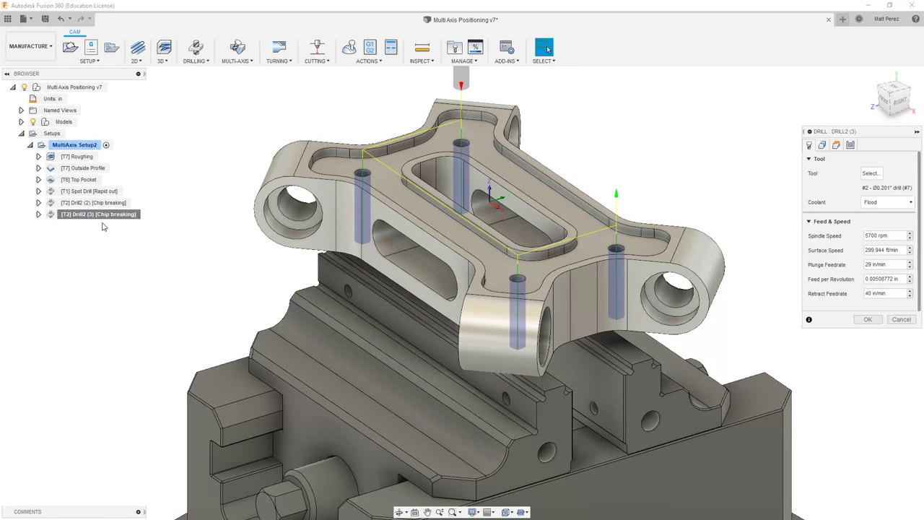
# Step: Switch Drill2 (3) to the 1/4-20 UNC tap from the CADCAM Multi Axis library
pyautogui.click(870, 173)
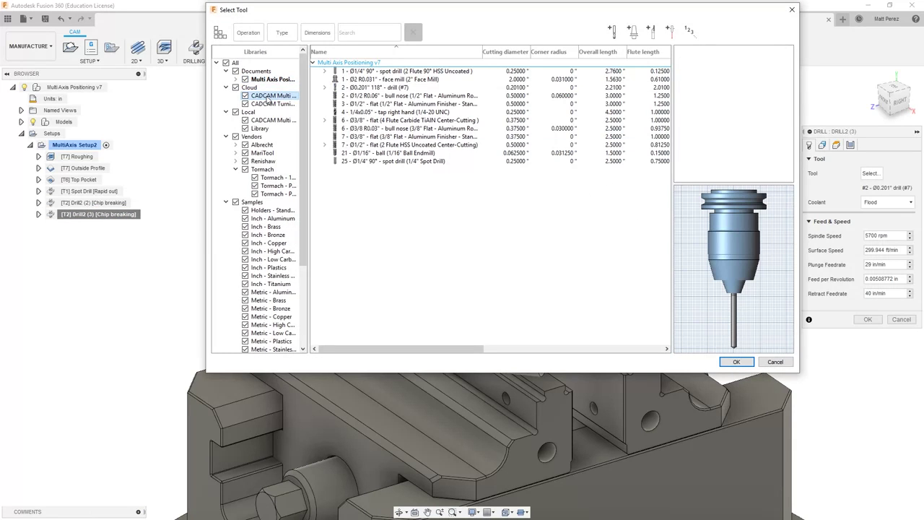
pyautogui.click(271, 96)
pyautogui.click(367, 105)
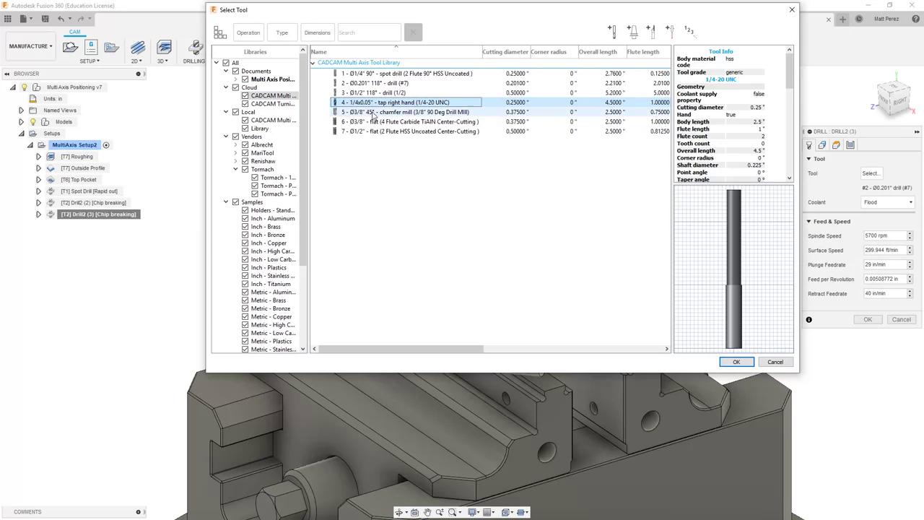
pyautogui.click(736, 361)
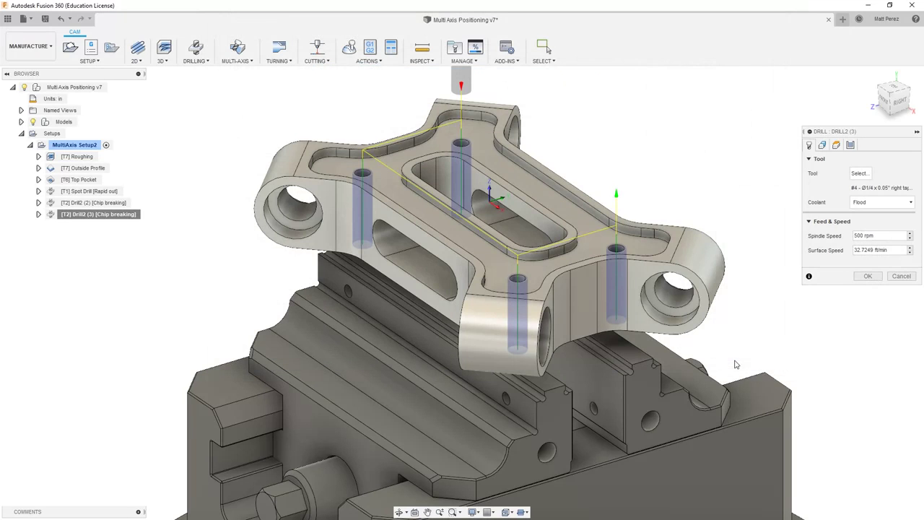
pyautogui.click(851, 145)
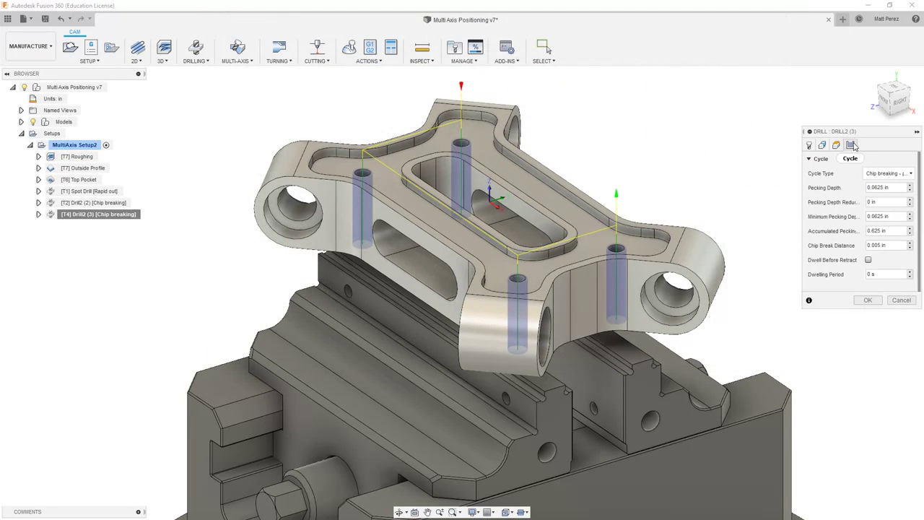
# Step: Set Drill2 (3) to a Tapping cycle with a -0.2 in bottom height offset and apply
pyautogui.click(885, 173)
pyautogui.click(854, 250)
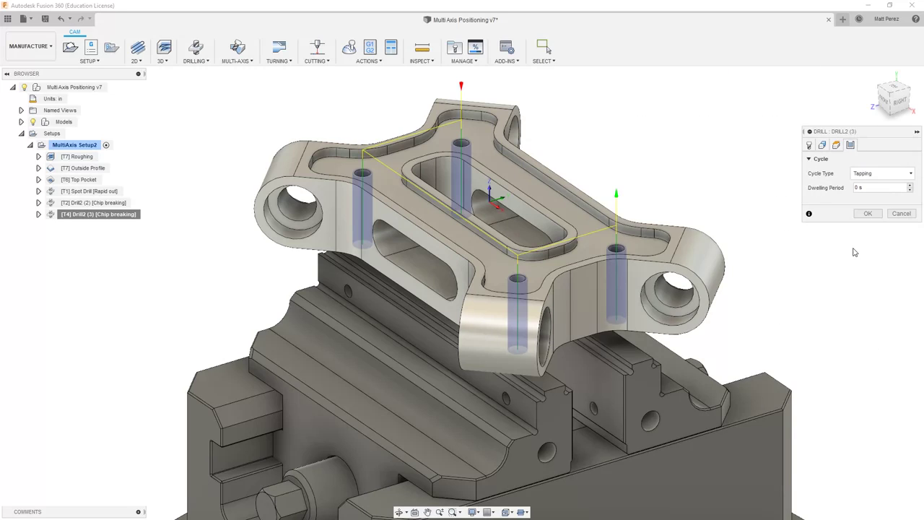
pyautogui.click(823, 145)
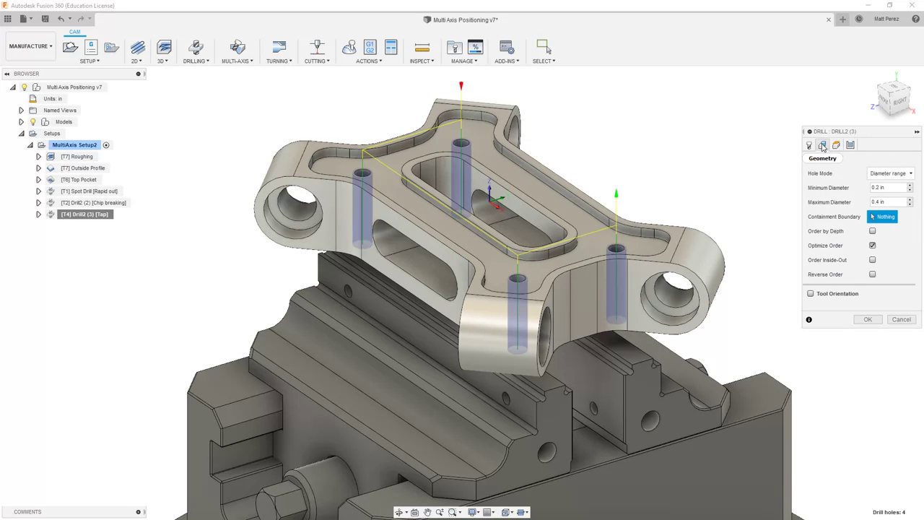
pyautogui.click(836, 145)
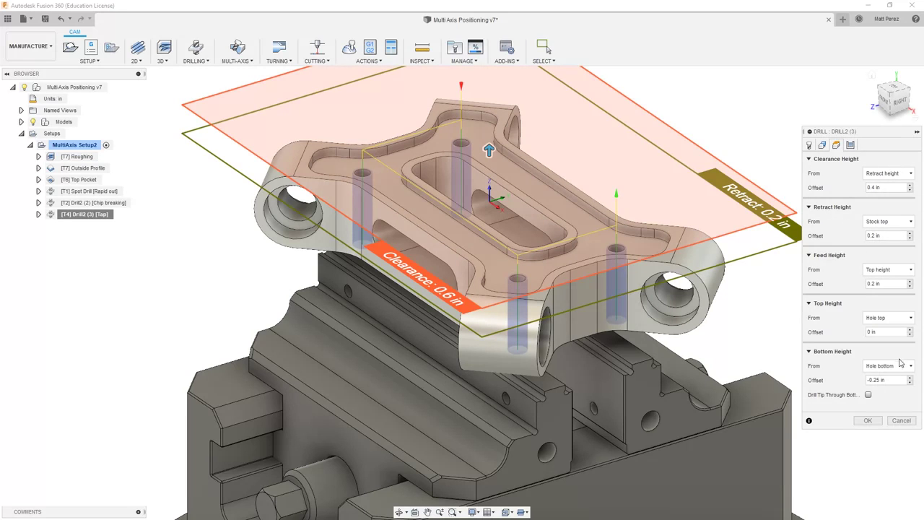
pyautogui.moveTo(888, 366)
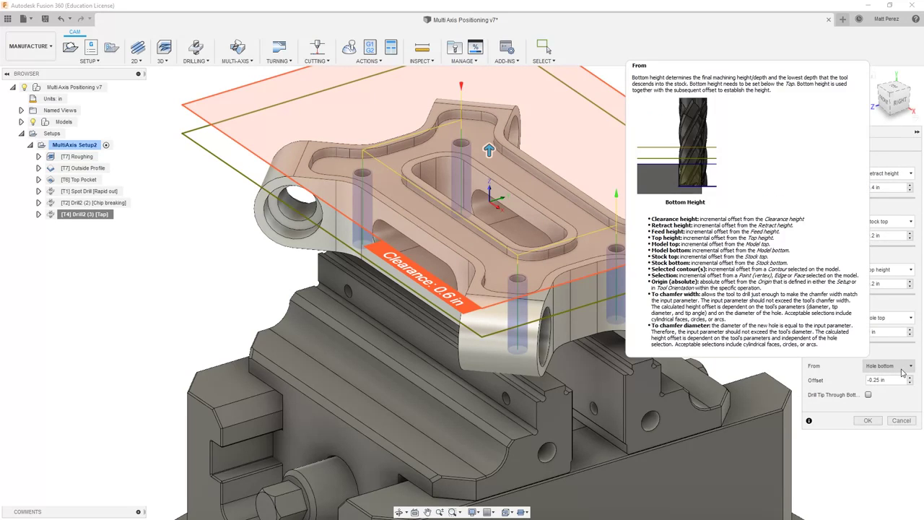
pyautogui.click(876, 380)
pyautogui.write('-0.2')
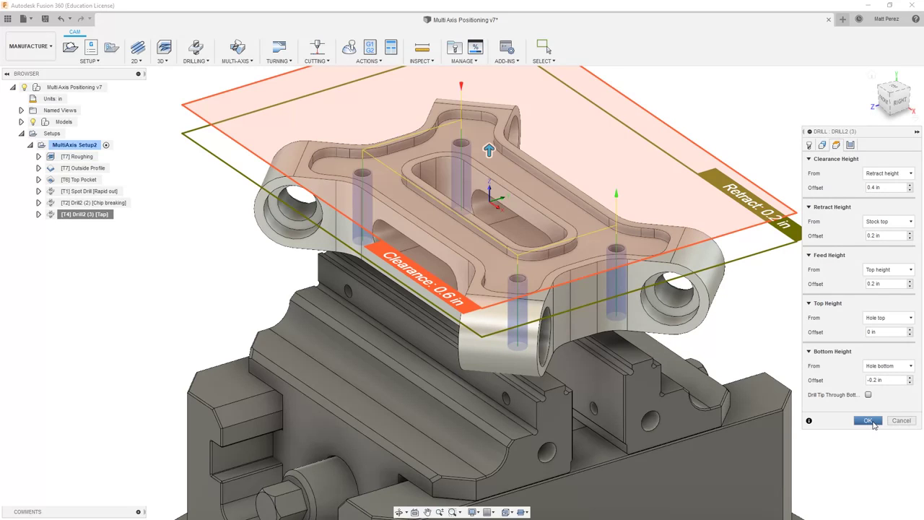
pyautogui.click(873, 423)
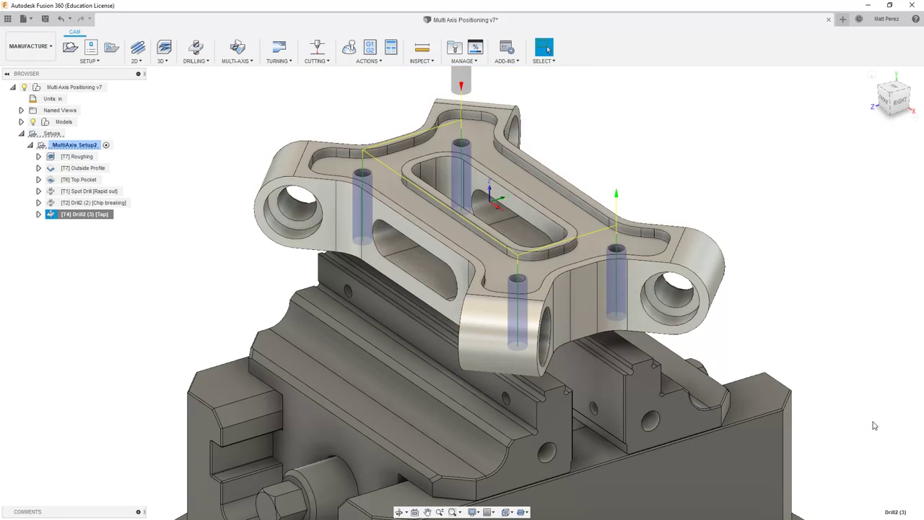
# Step: Rename Drill2 (2) to Peck Drill and Drill2 (3) to Tap
pyautogui.click(81, 205)
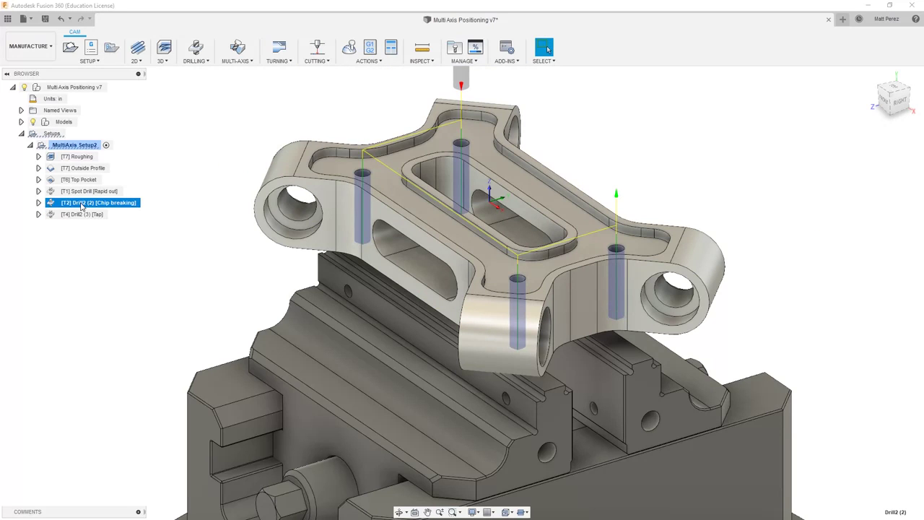
pyautogui.click(81, 205)
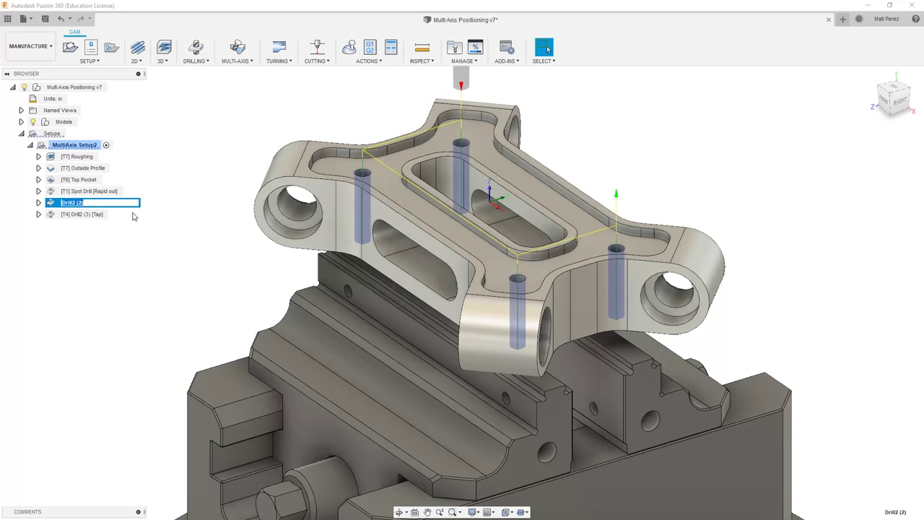
pyautogui.write('P')
pyautogui.write('eck Drill')
pyautogui.press('Return')
pyautogui.click(94, 215)
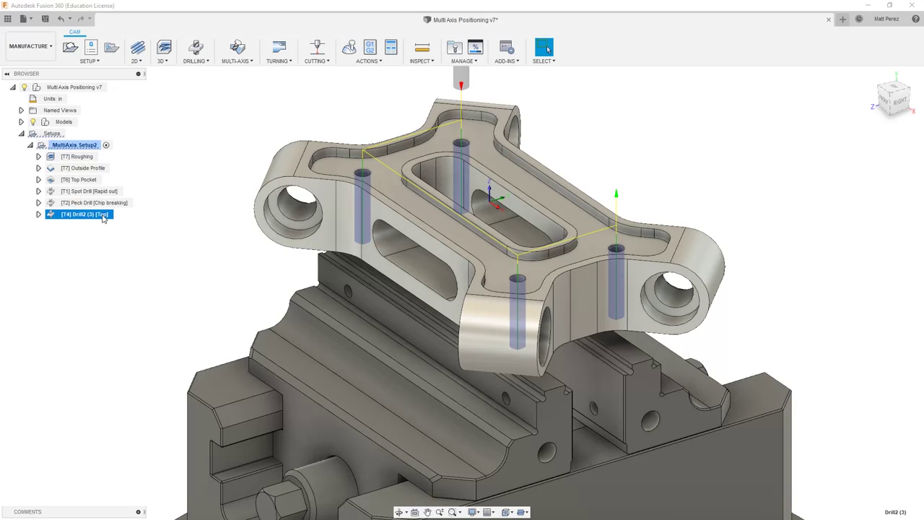
pyautogui.click(94, 215)
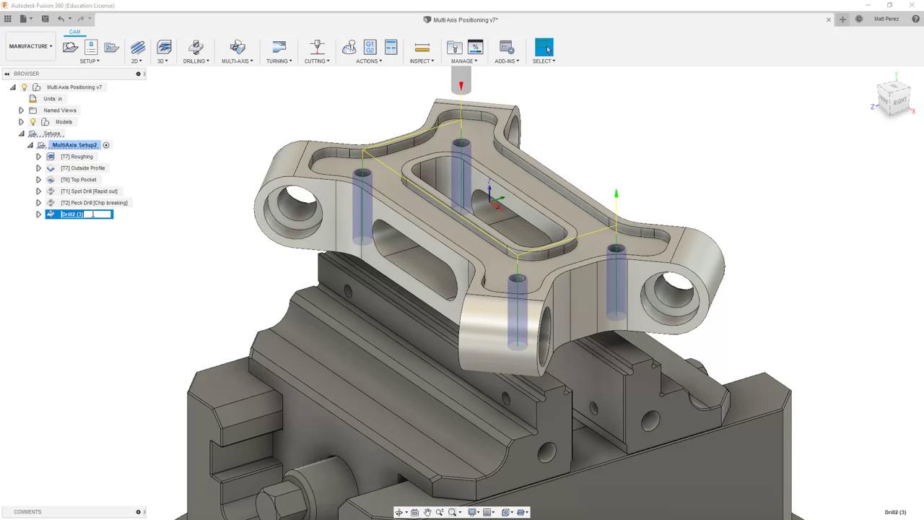
pyautogui.write('Tap')
pyautogui.press('Return')
# Step: Preview each toolpath from Roughing through Tap, then clear the selection
pyautogui.click(87, 239)
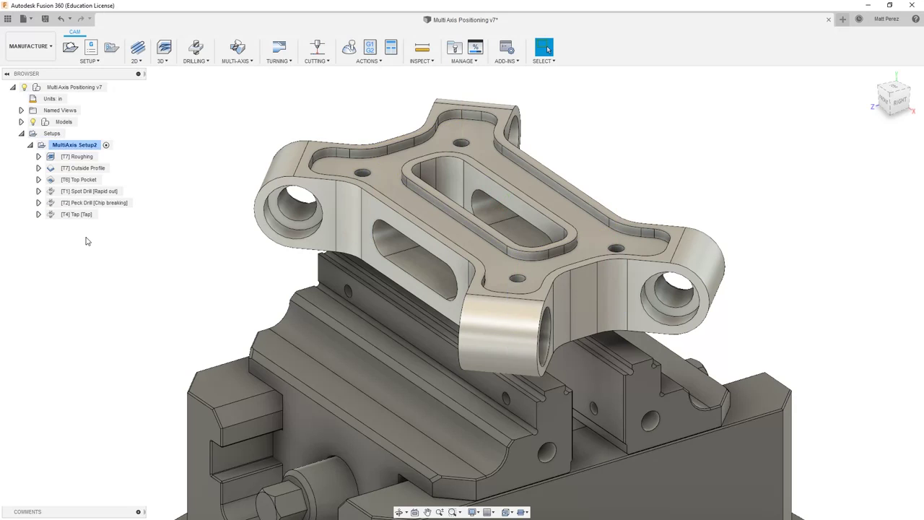
pyautogui.click(77, 159)
pyautogui.click(84, 168)
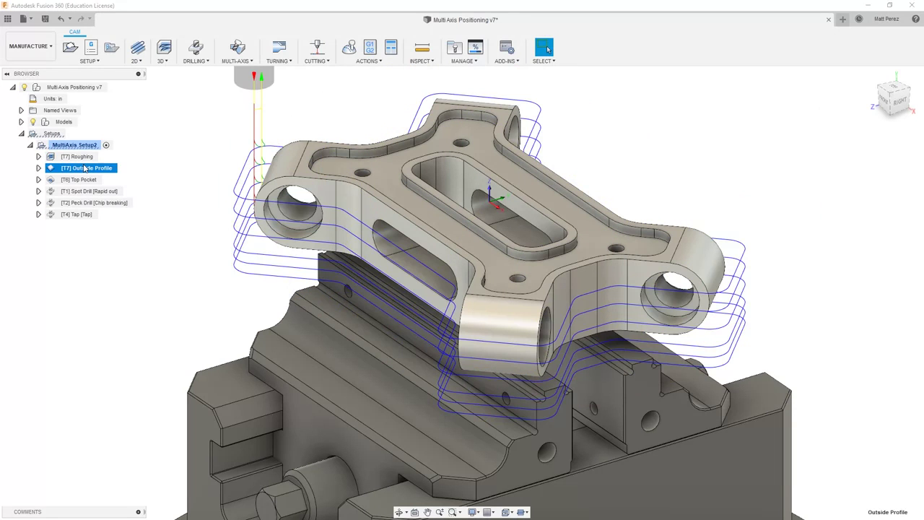
pyautogui.click(89, 180)
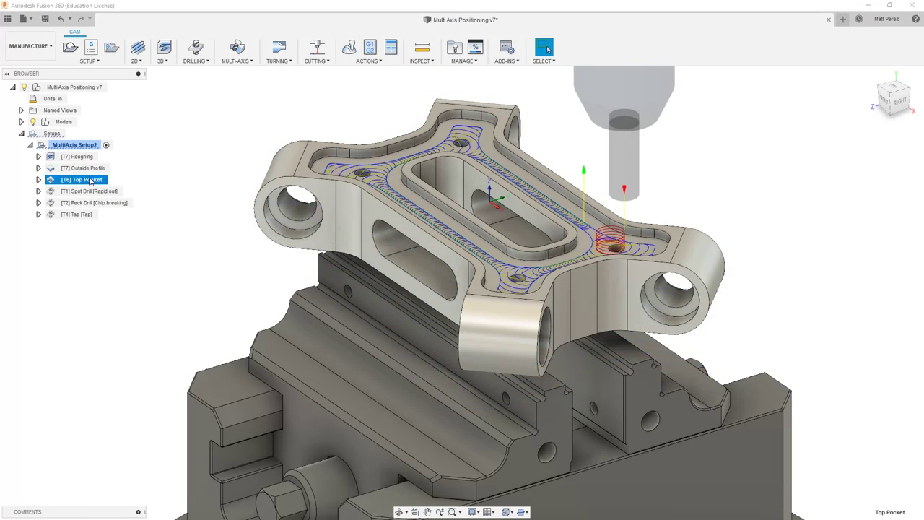
pyautogui.click(95, 192)
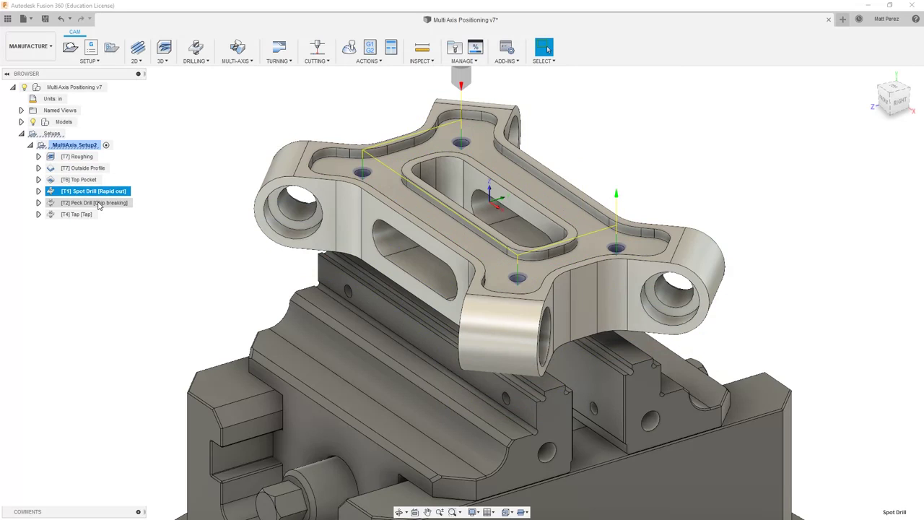
pyautogui.click(98, 205)
pyautogui.click(89, 216)
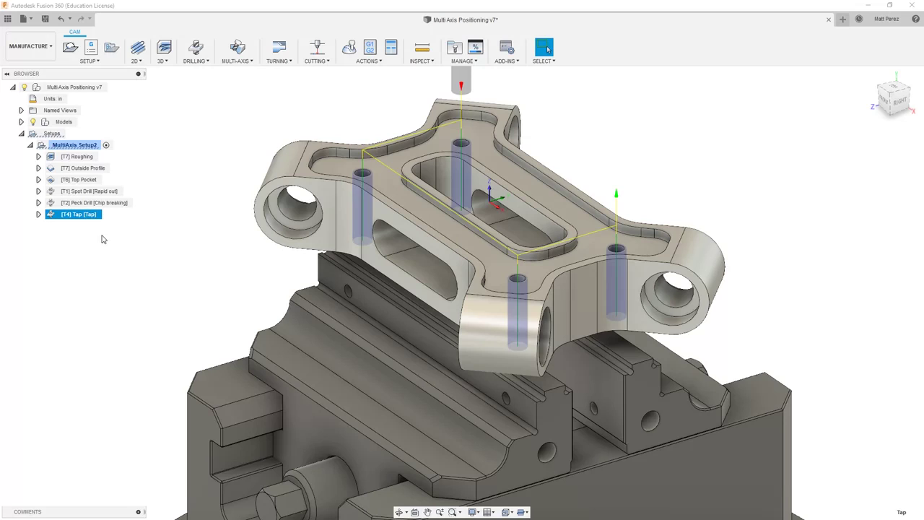
pyautogui.click(116, 236)
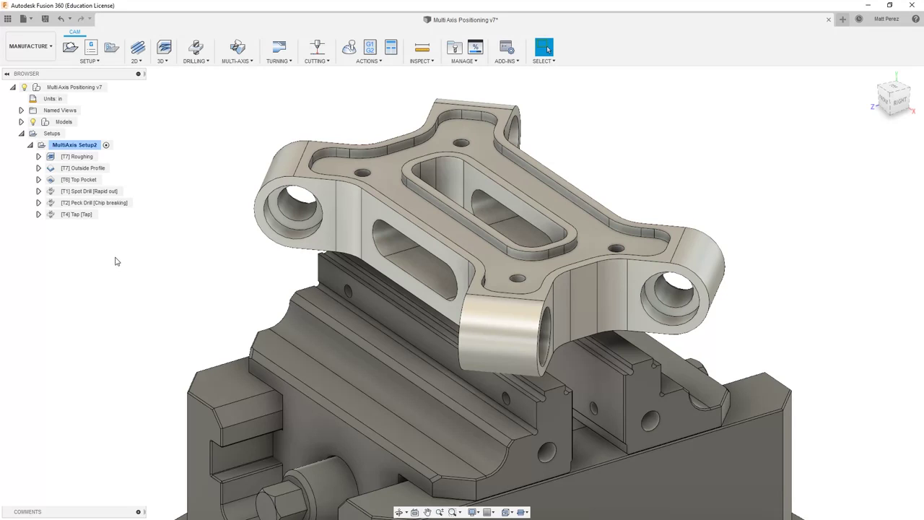
# Step: Check the pocket wall radius and lug end face area, then briefly preview the Roughing toolpath
pyautogui.click(456, 172)
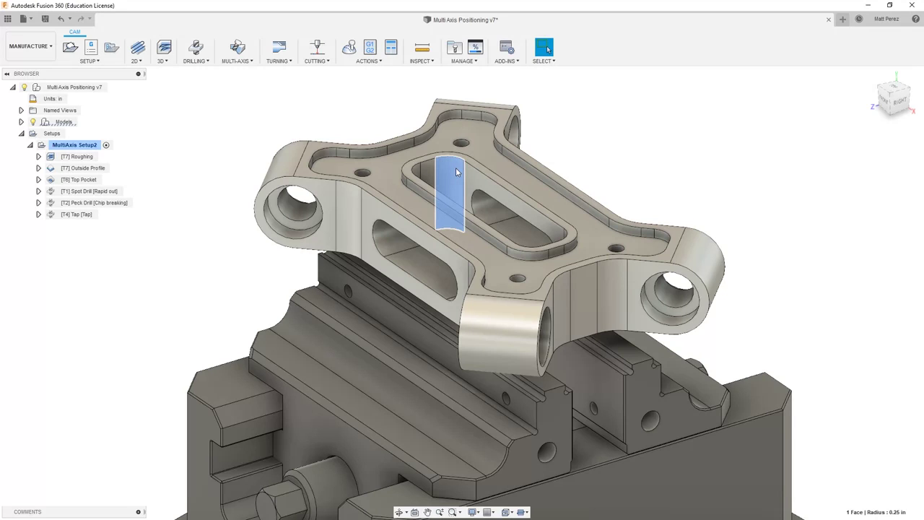
pyautogui.click(391, 92)
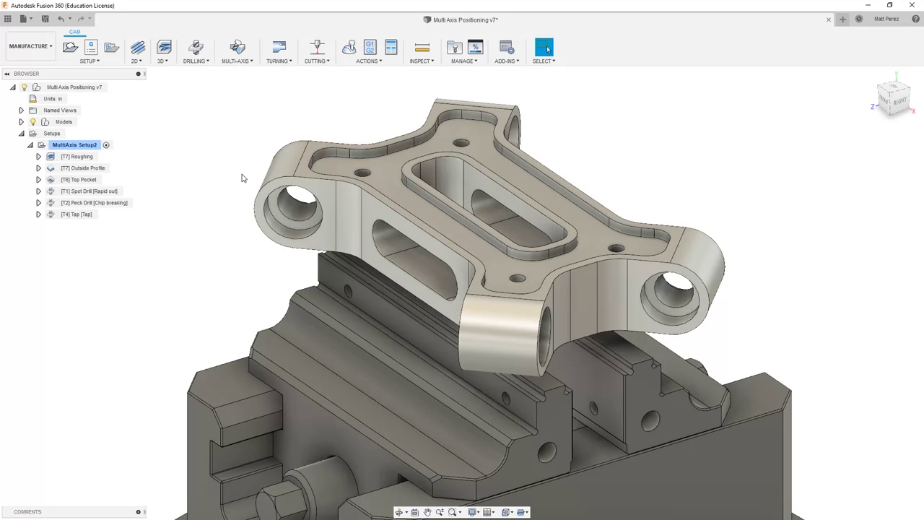
pyautogui.click(325, 200)
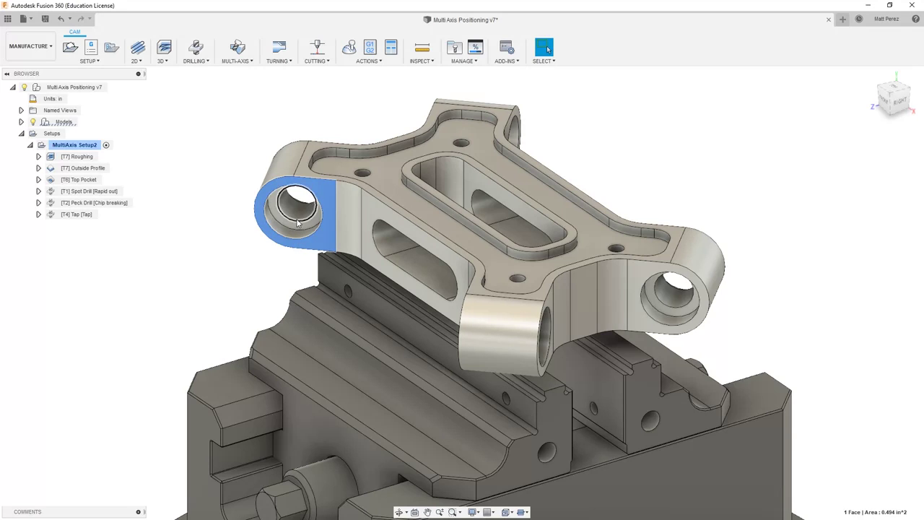
pyautogui.click(227, 168)
pyautogui.click(85, 158)
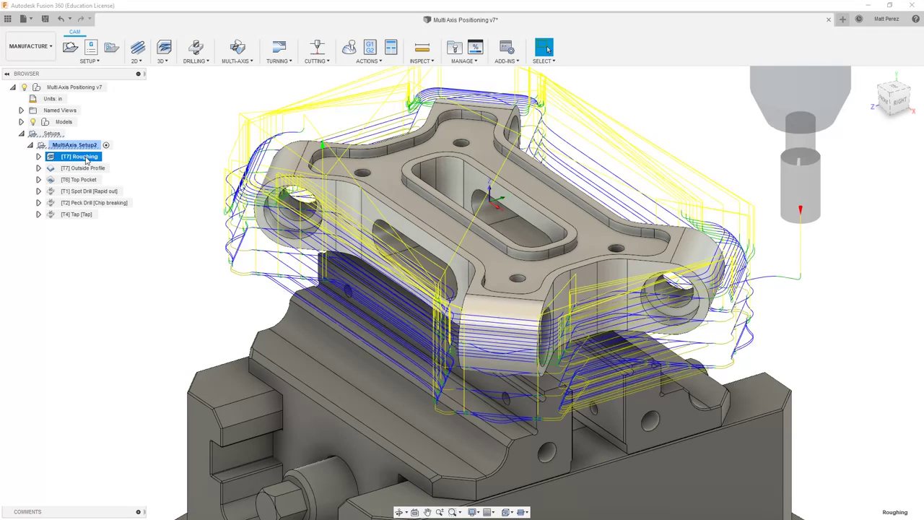
pyautogui.click(160, 151)
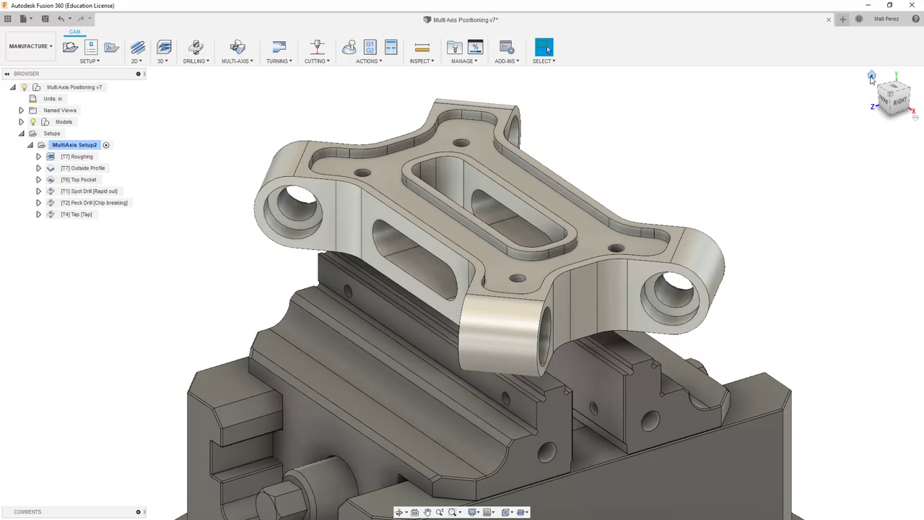
# Step: Return to the home view of the whole fixture and save a new design version
pyautogui.click(873, 76)
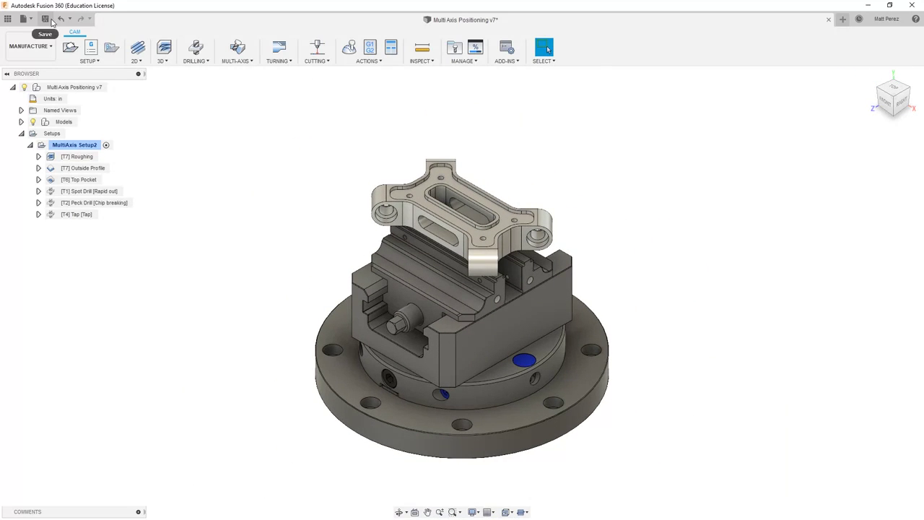
pyautogui.click(46, 19)
pyautogui.click(466, 273)
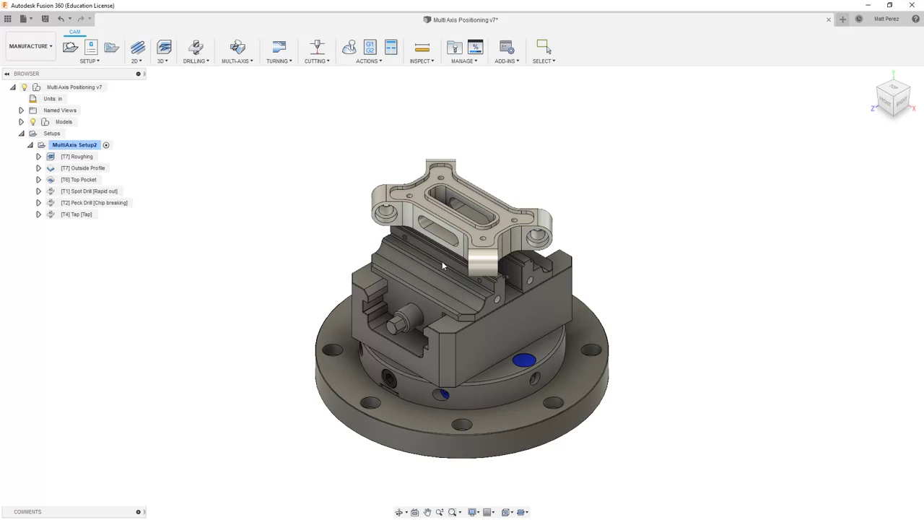